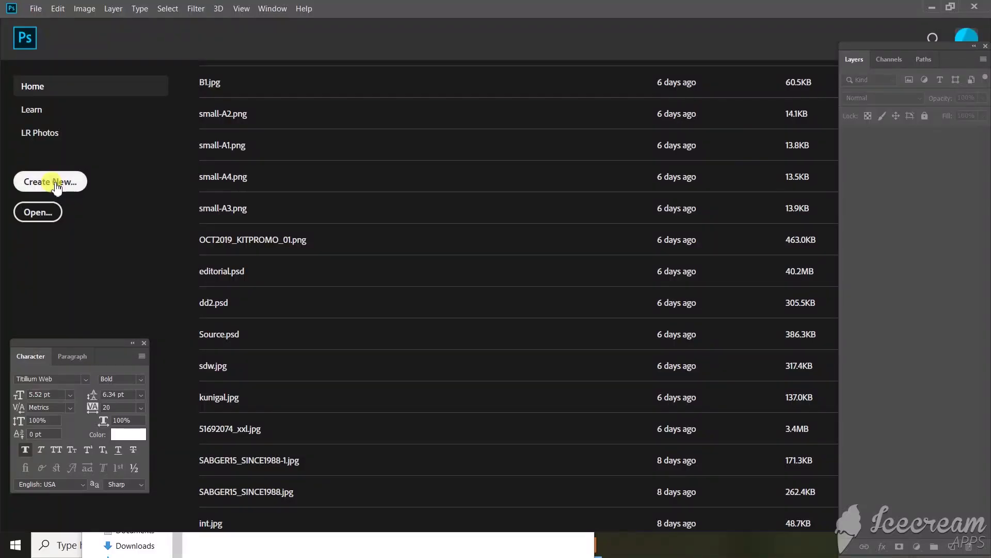
# Step: Create a new document from the Web Large preset, 1920 x 1080 px at 72 ppi
pyautogui.click(76, 183)
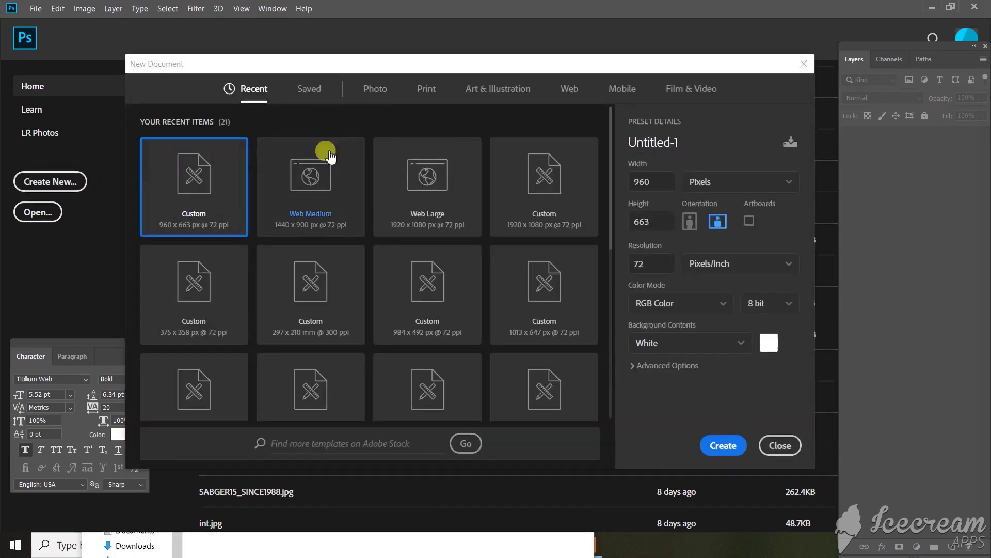
pyautogui.click(570, 94)
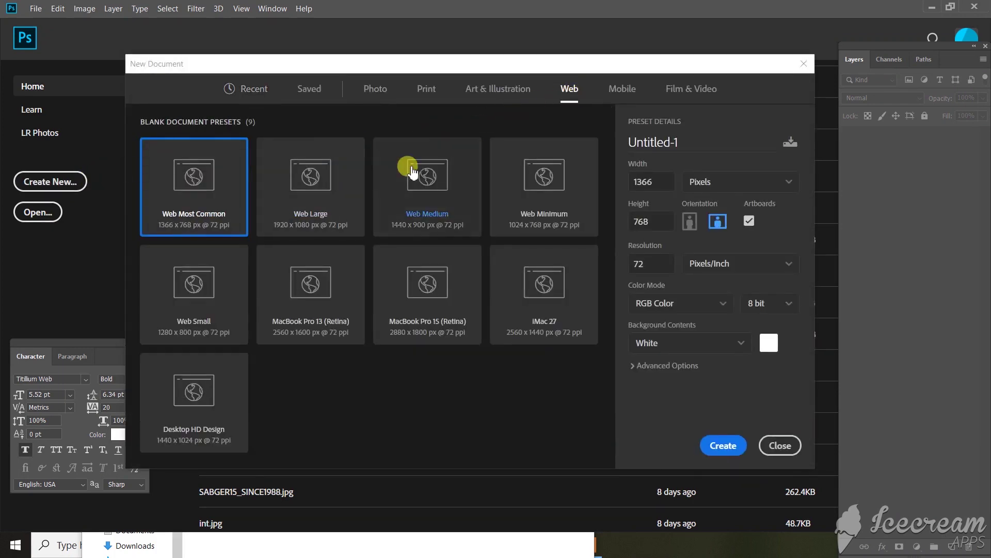
pyautogui.click(314, 209)
pyautogui.click(723, 446)
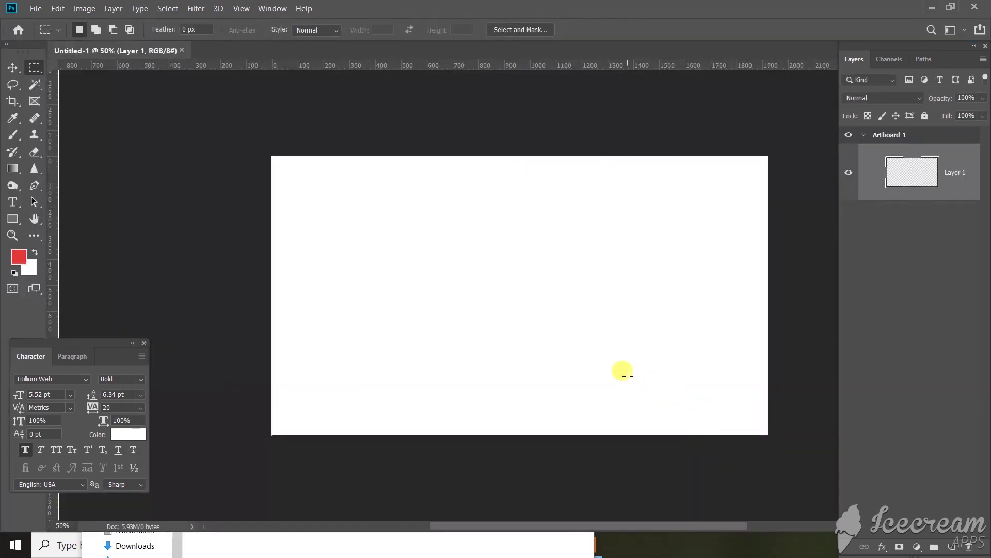
# Step: Copy the enlarged 750 ml clear Bordeaux bottle image from the Firefox image search and paste it into the new Photoshop document
pyautogui.hotkey('alt', 'Tab')
pyautogui.press('Tab')
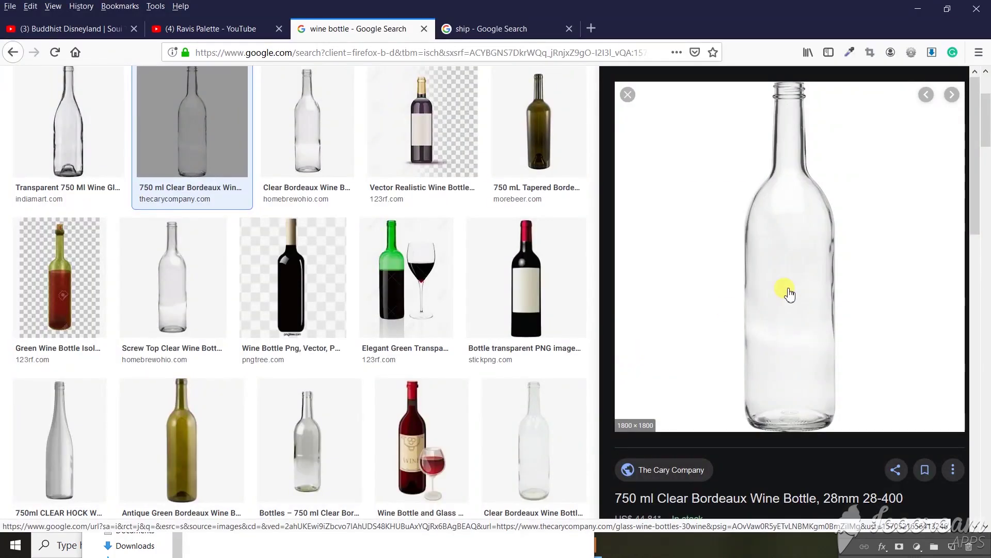
pyautogui.rightClick(790, 294)
pyautogui.click(823, 395)
pyautogui.hotkey('alt', 'Tab')
pyautogui.hotkey('ctrl', 'v')
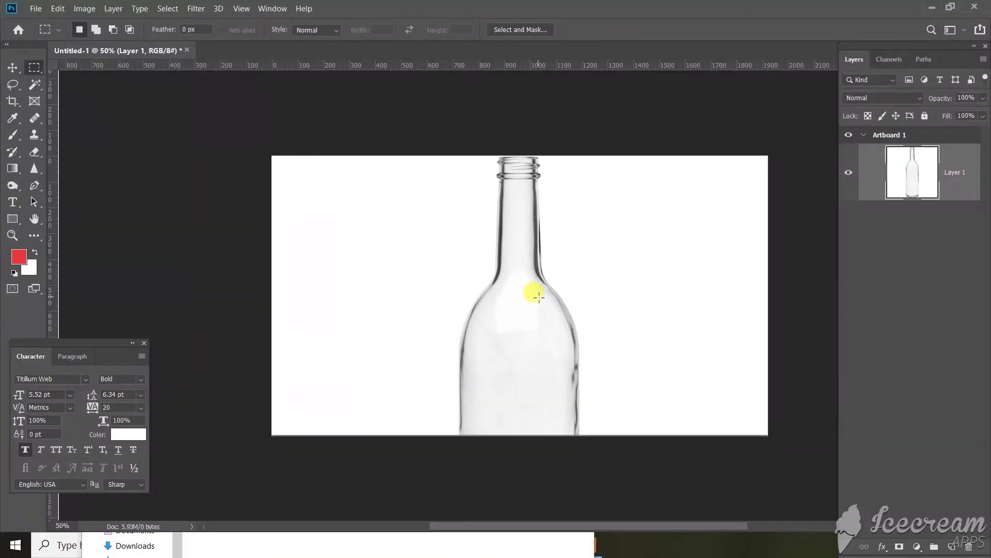
# Step: Rotate the bottle 90° clockwise so it lies on its side and place it near the middle of the canvas
pyautogui.hotkey('ctrl', 't')
pyautogui.rightClick(534, 208)
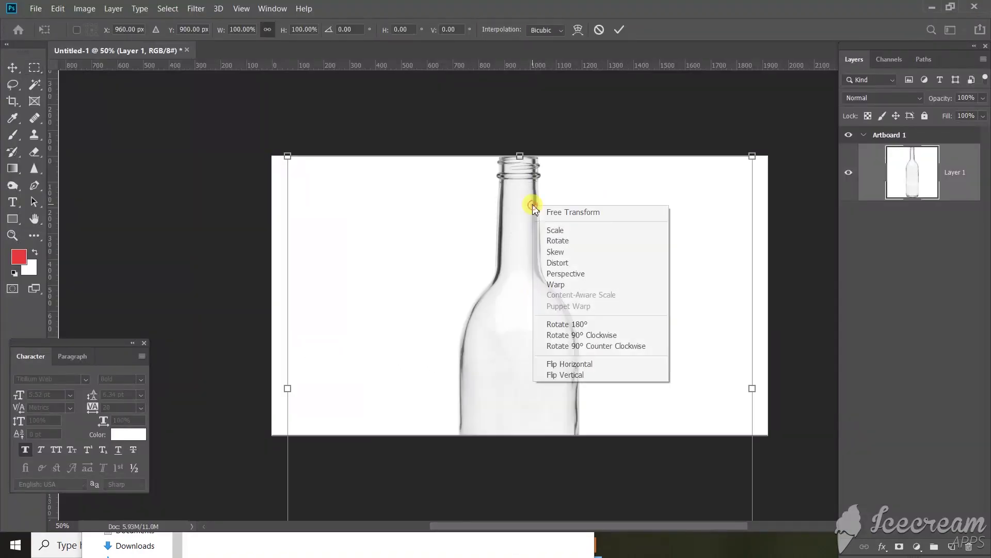
pyautogui.click(572, 335)
pyautogui.moveTo(512, 292); pyautogui.dragTo(513, 218)
pyautogui.press('Return')
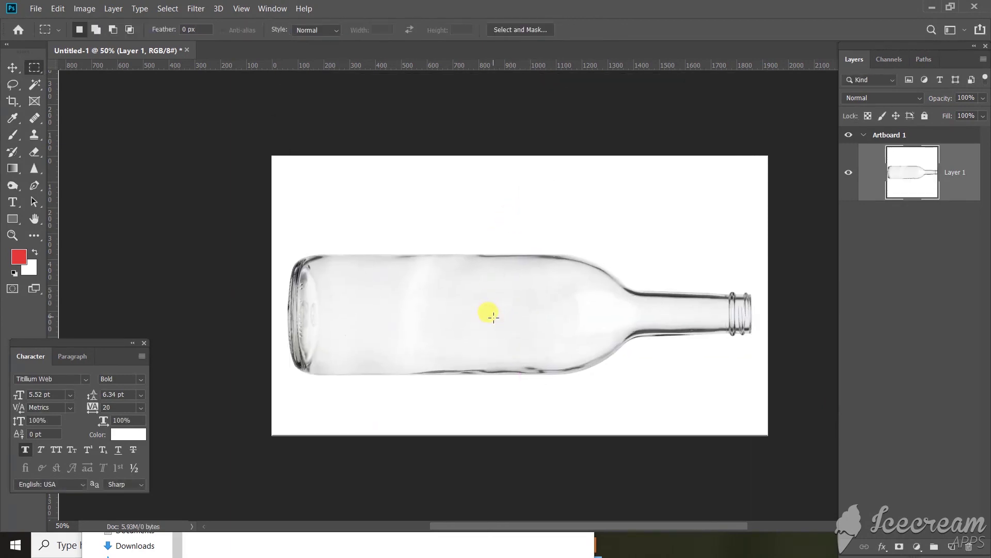
pyautogui.press('v')
pyautogui.moveTo(495, 324); pyautogui.dragTo(494, 309)
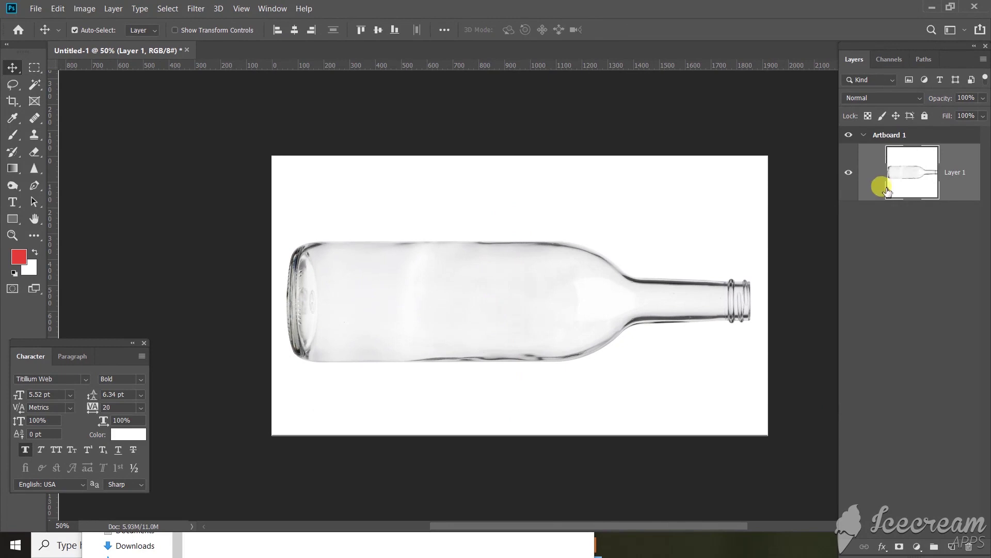
# Step: Convert the bottle layer and its artboard to smart objects, and rasterize the artboard into a single layer
pyautogui.rightClick(958, 161)
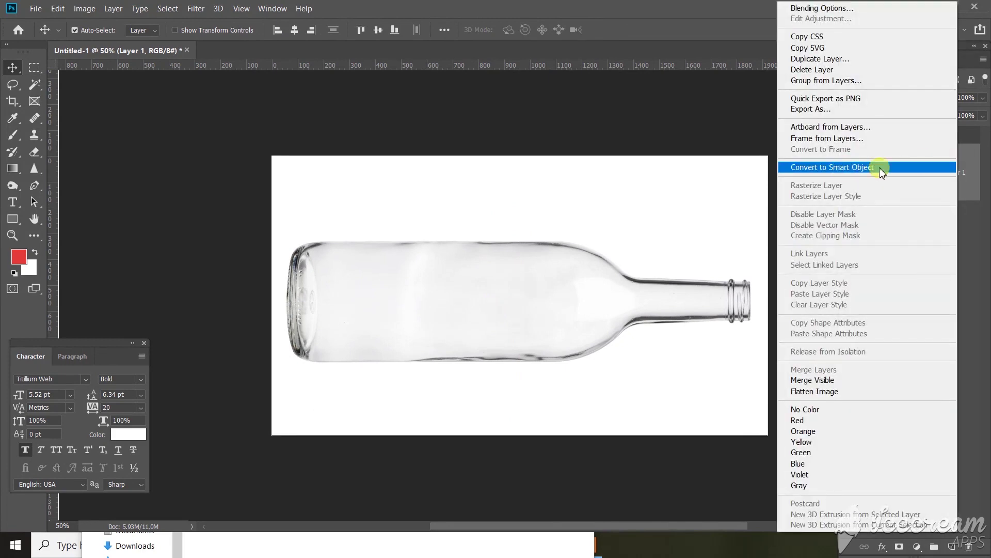
pyautogui.click(830, 161)
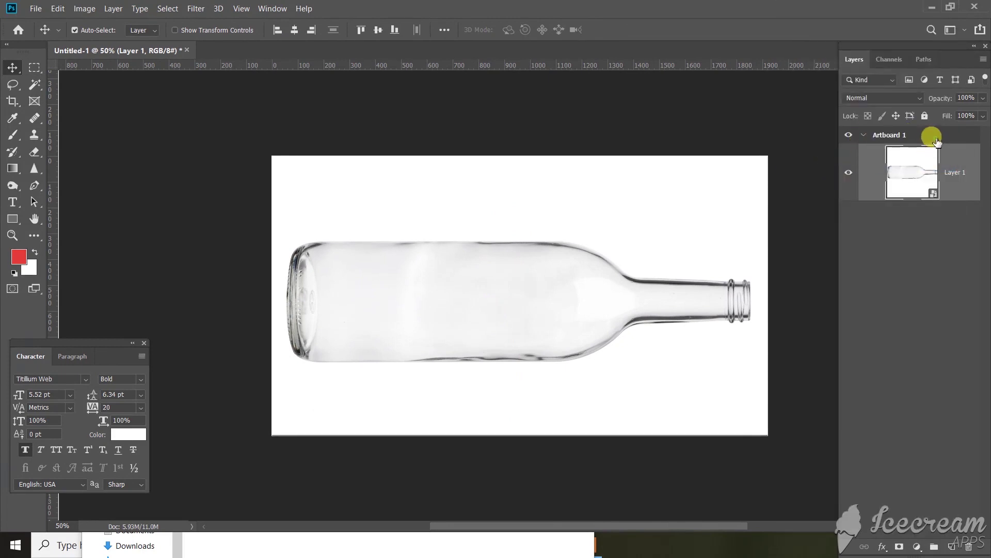
pyautogui.rightClick(937, 142)
pyautogui.click(834, 201)
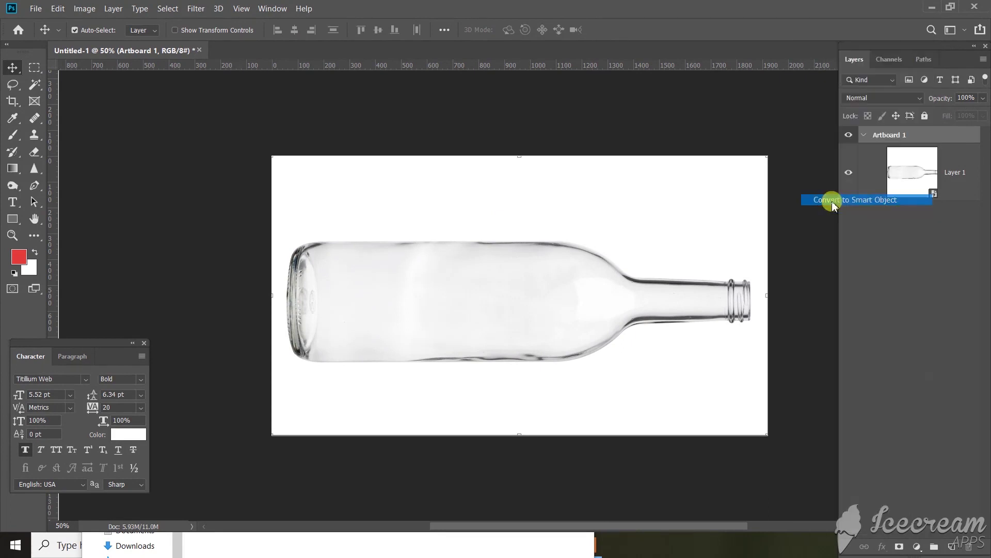
pyautogui.rightClick(944, 154)
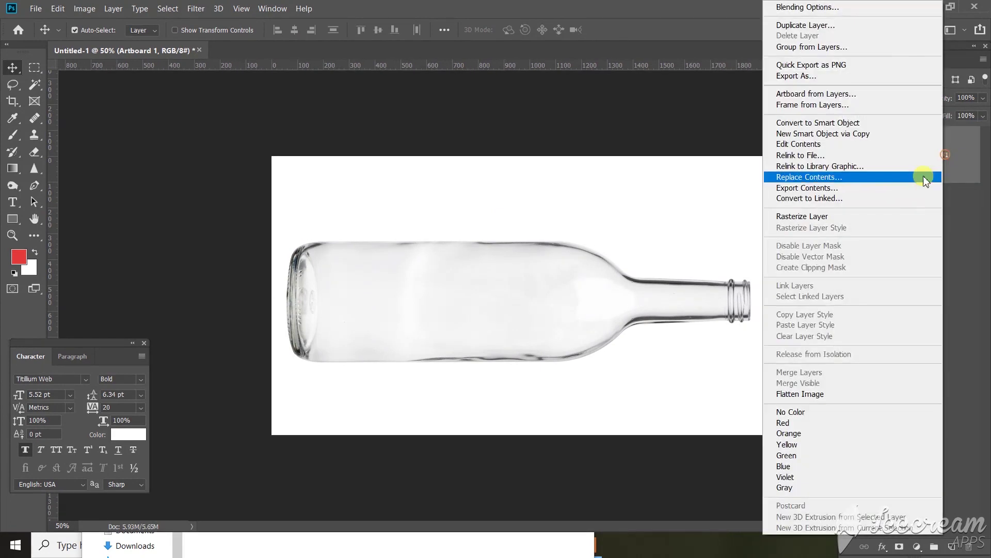
pyautogui.click(803, 216)
# Step: Duplicate the rasterized bottle layer under the name "buplicate"
pyautogui.rightClick(950, 148)
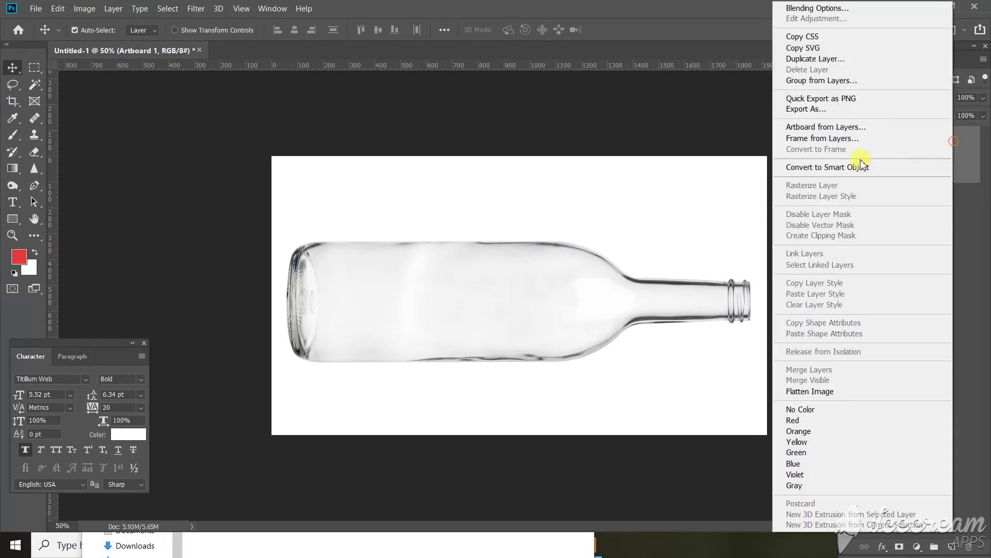
pyautogui.click(821, 59)
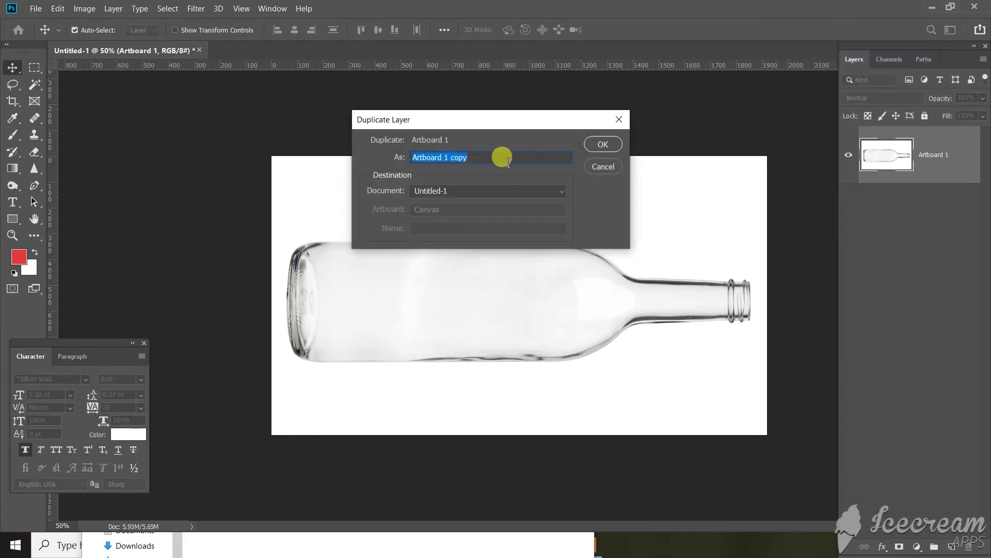
pyautogui.write('buplicate')
pyautogui.press('Return')
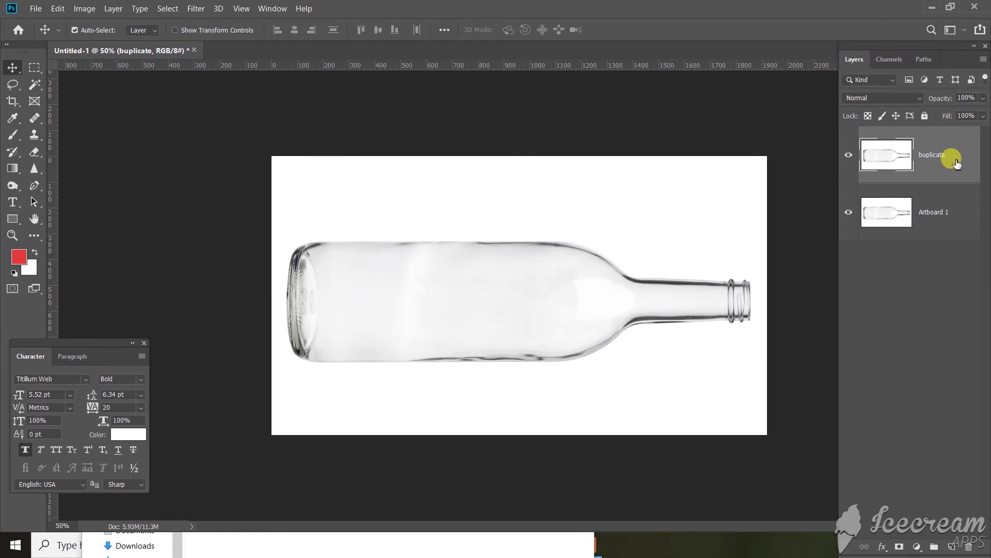
# Step: Set the duplicate bottle layer to Multiply and move it directly below the original so that the two bottles touch
pyautogui.hotkey('ctrl', 't')
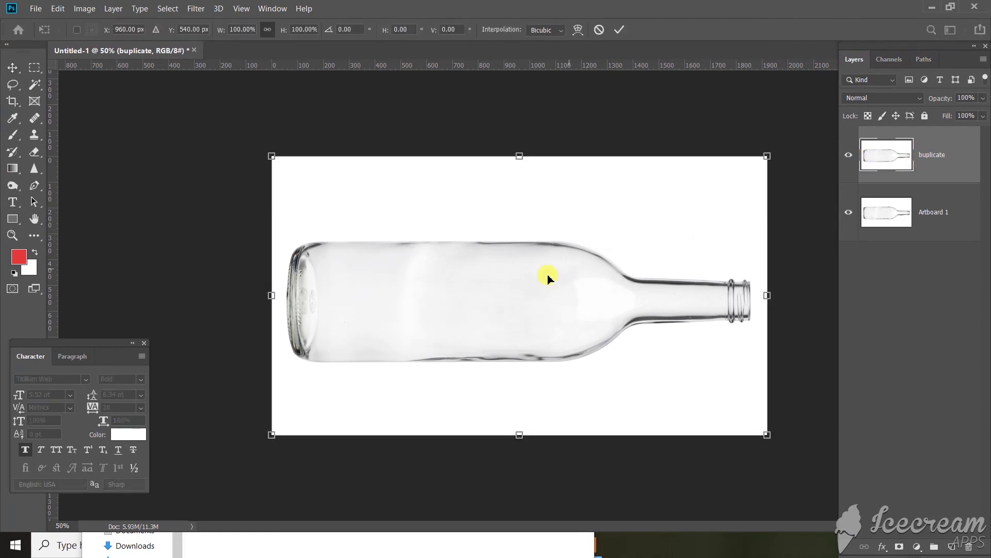
pyautogui.moveTo(541, 263); pyautogui.dragTo(533, 327)
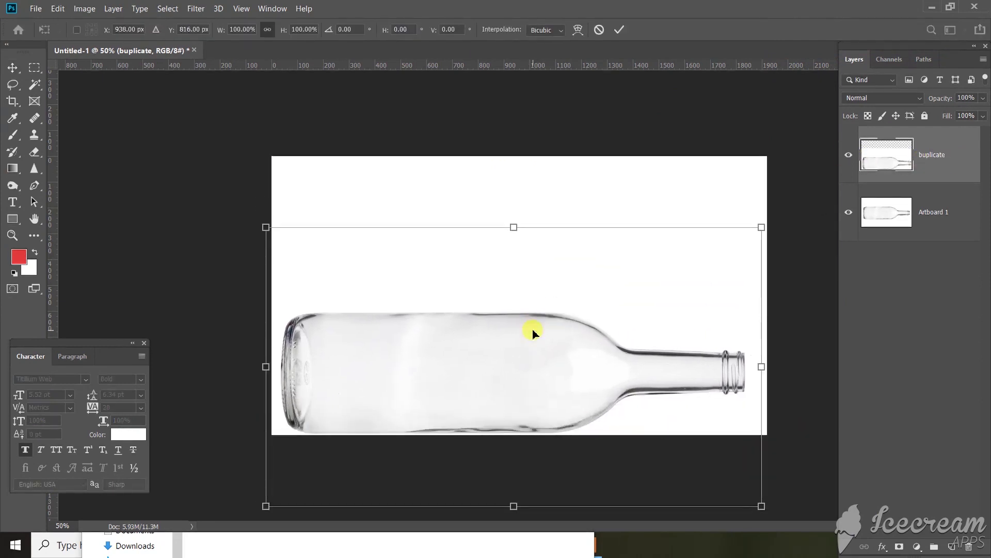
pyautogui.press('Return')
pyautogui.click(886, 104)
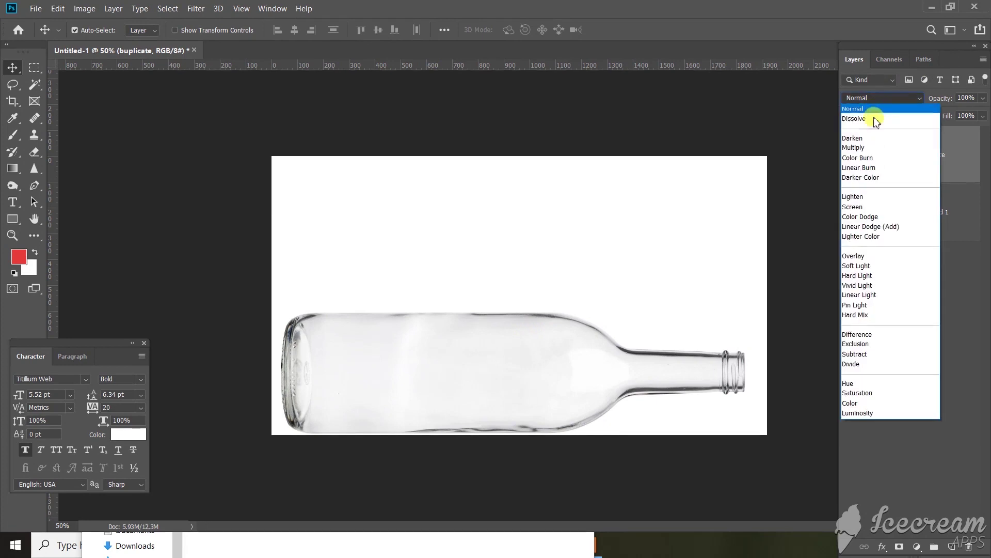
pyautogui.click(878, 147)
pyautogui.moveTo(502, 325); pyautogui.dragTo(505, 377)
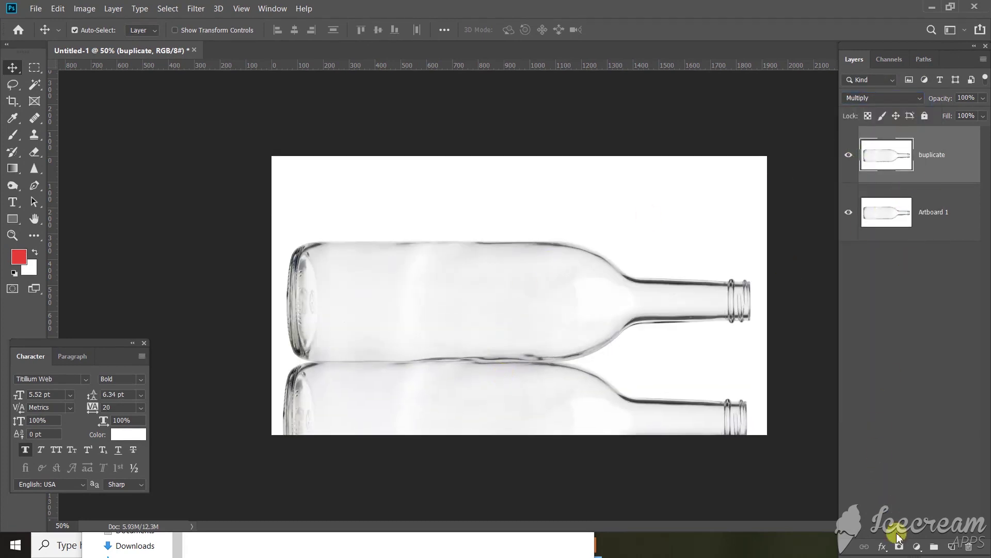
# Step: Add a layer mask to the duplicate bottle and fade it out downward with a white-to-black gradient as a reflection
pyautogui.click(899, 548)
pyautogui.press('g')
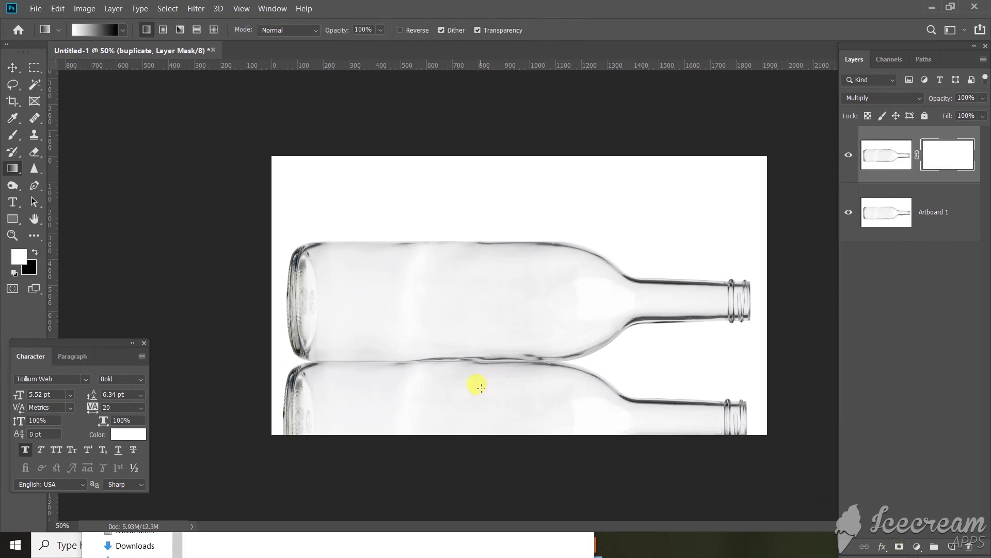
pyautogui.moveTo(481, 340); pyautogui.dragTo(480, 342)
pyautogui.moveTo(473, 398)
pyautogui.mouseDown()
pyautogui.moveTo(466, 418)
pyautogui.moveTo(453, 406)
pyautogui.mouseUp()
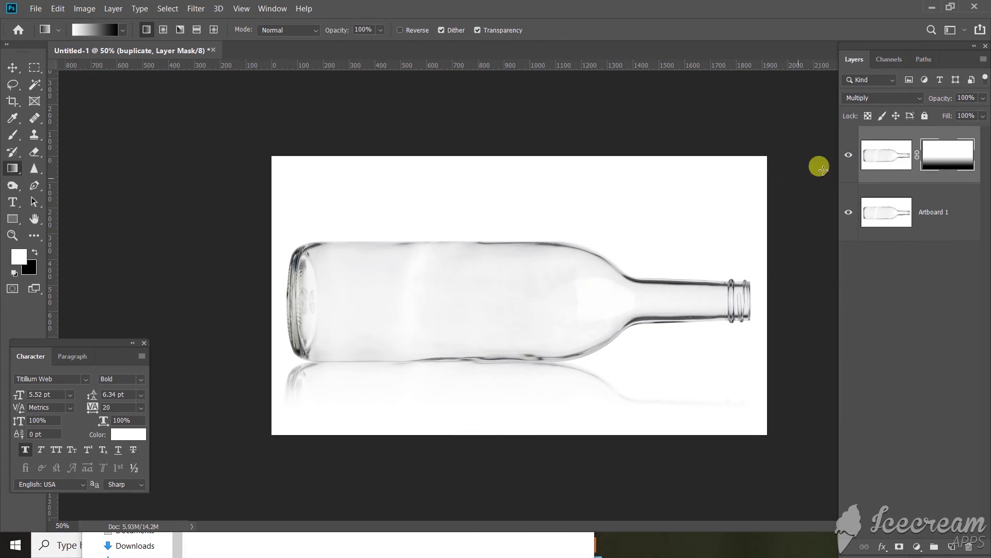
pyautogui.click(886, 155)
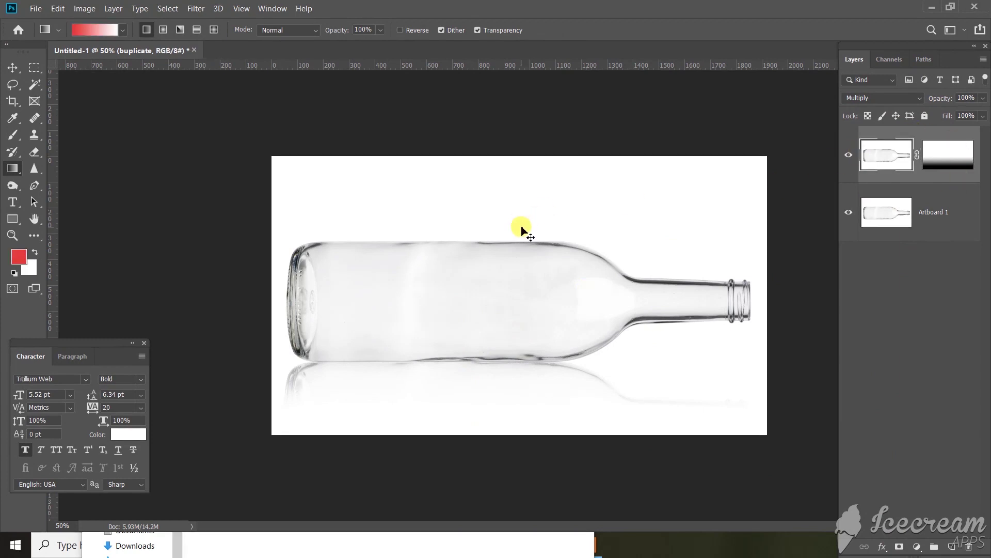
# Step: Save the document as safe.psd and toggle the visibility of the bottle layers to check the reflection
pyautogui.hotkey('ctrl', 'shift', 's')
pyautogui.write('sa')
pyautogui.press('Return')
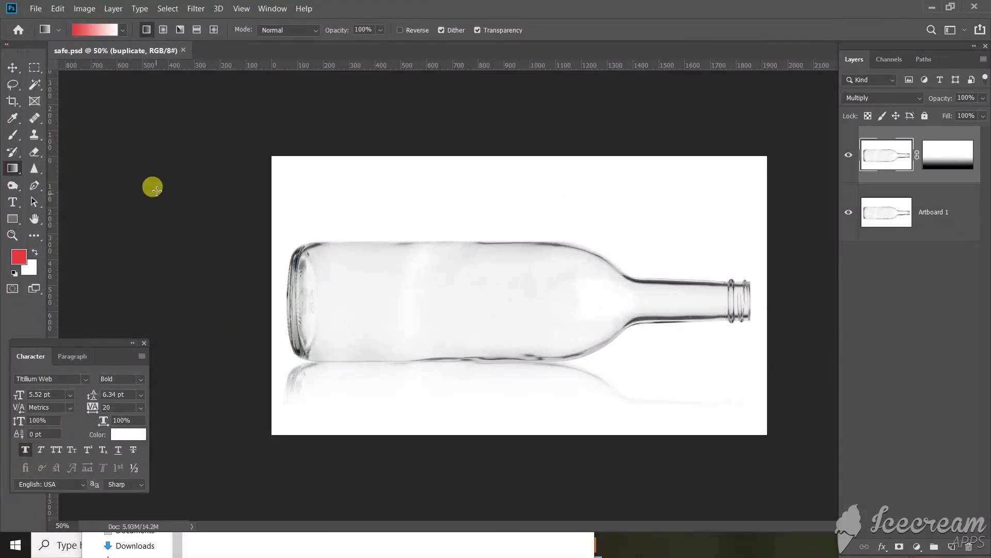
pyautogui.click(23, 66)
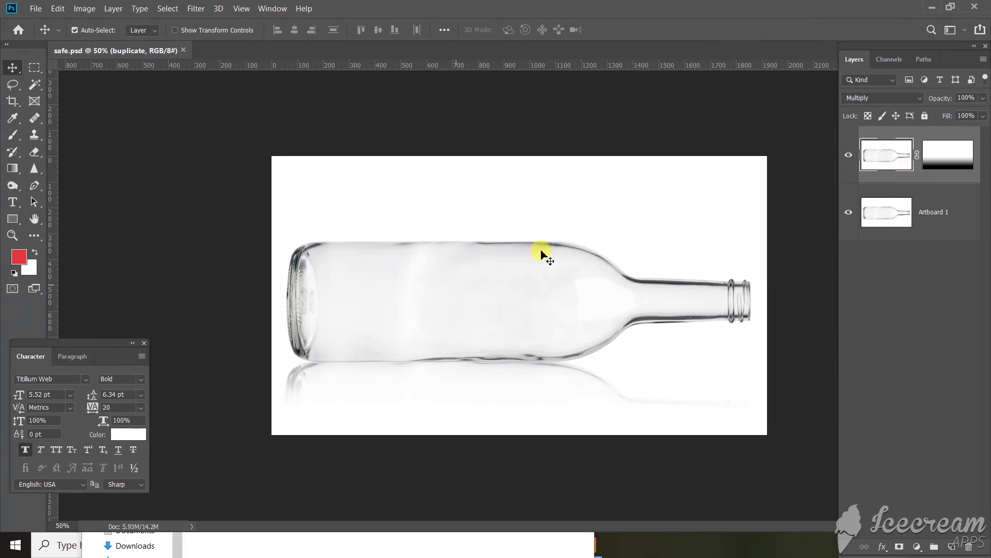
pyautogui.click(849, 154)
pyautogui.click(848, 155)
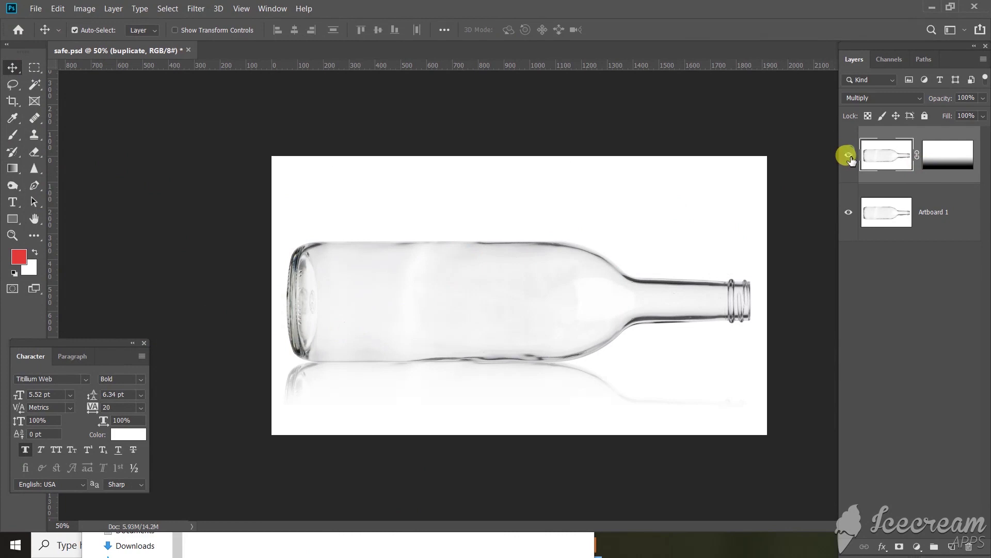
pyautogui.click(848, 212)
pyautogui.click(849, 155)
# Step: Copy the sailing ship photo from the ship search in Firefox, paste it into safe.psd and place it over the bottle body
pyautogui.hotkey('alt', 'Tab')
pyautogui.click(497, 29)
pyautogui.rightClick(815, 174)
pyautogui.click(792, 284)
pyautogui.hotkey('alt', 'Tab')
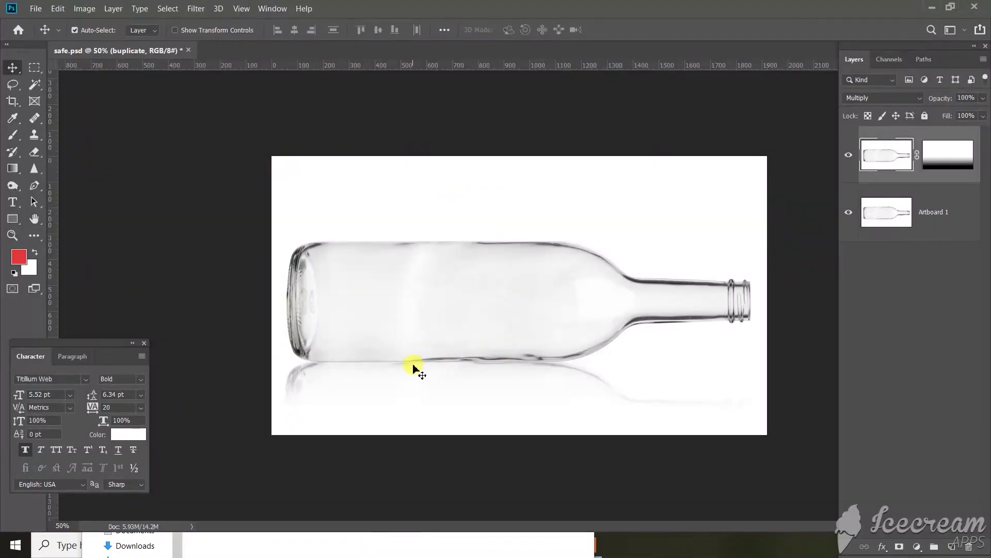
pyautogui.hotkey('ctrl', 'v')
pyautogui.moveTo(515, 324); pyautogui.dragTo(443, 284)
# Step: Scale the ship photo to about 91% width and 64% height and fit it inside the bottle body
pyautogui.hotkey('ctrl', 't')
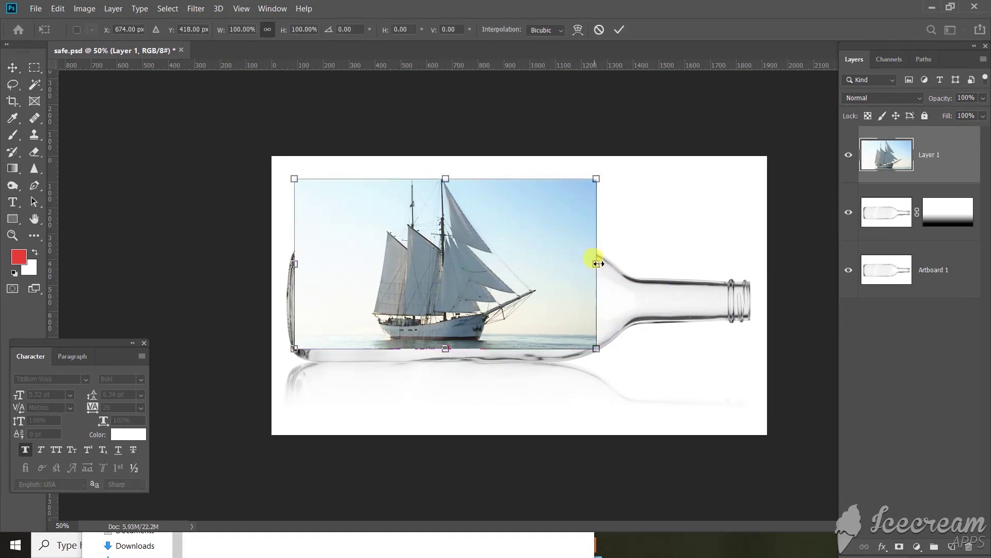
pyautogui.moveTo(599, 258)
pyautogui.mouseDown()
pyautogui.moveTo(625, 260)
pyautogui.moveTo(603, 259)
pyautogui.mouseUp()
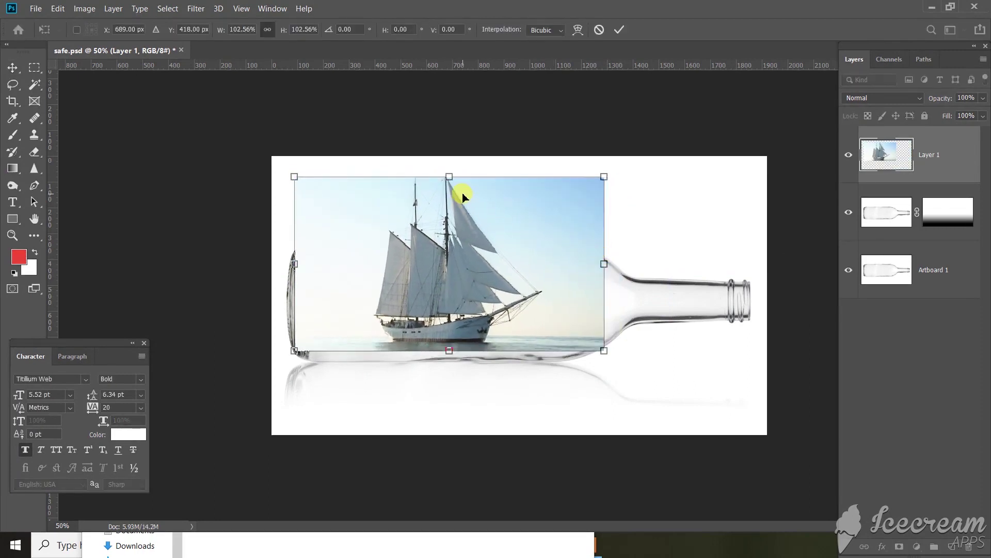
pyautogui.moveTo(449, 176); pyautogui.dragTo(449, 213)
pyautogui.moveTo(599, 217); pyautogui.dragTo(563, 239)
pyautogui.moveTo(512, 294)
pyautogui.mouseDown()
pyautogui.moveTo(539, 305)
pyautogui.moveTo(530, 300)
pyautogui.mouseUp()
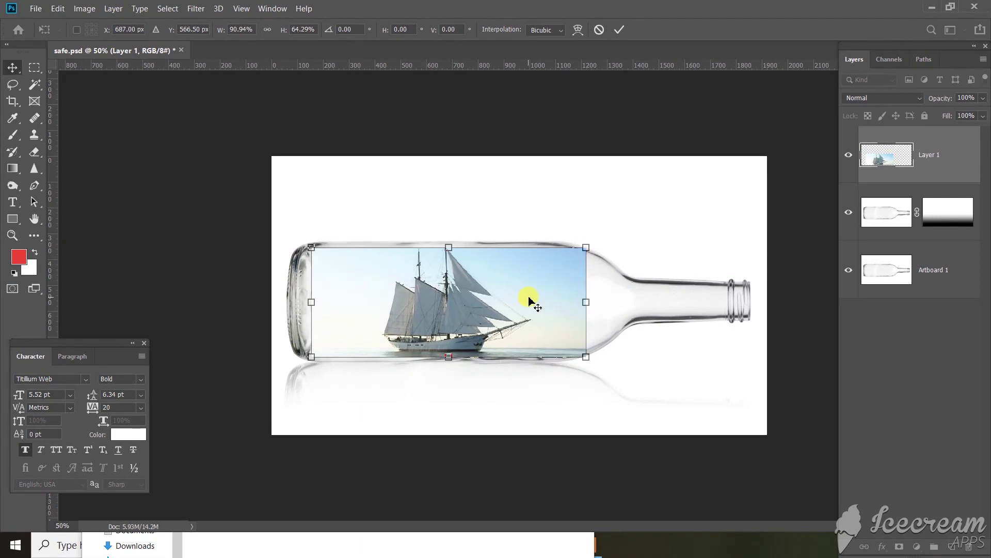
pyautogui.press('Return')
# Step: Compare the image with and without the ship photo, and set its blend mode to Multiply
pyautogui.click(849, 154)
pyautogui.click(848, 155)
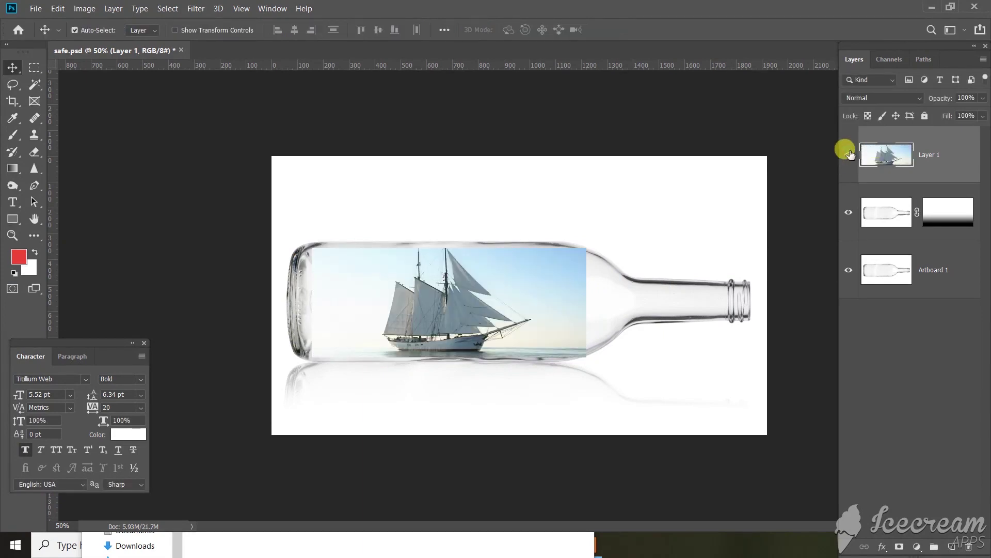
pyautogui.click(870, 98)
pyautogui.click(861, 148)
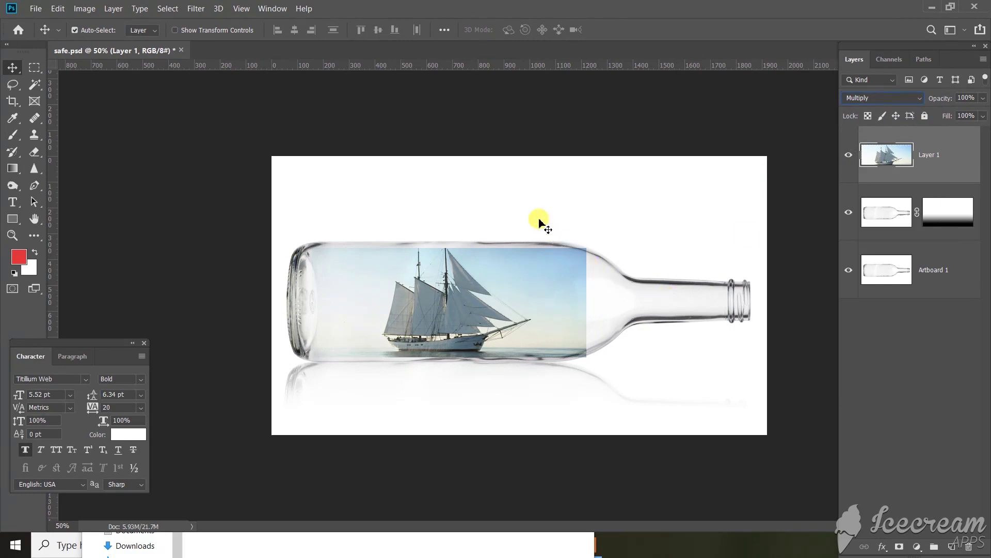
# Step: Select the strip of sky and sea beside the ship's bow and stretch it past the bottle neck to the canvas edge
pyautogui.click(34, 67)
pyautogui.moveTo(549, 212); pyautogui.dragTo(581, 401)
pyautogui.hotkey('ctrl', 't')
pyautogui.moveTo(593, 313); pyautogui.dragTo(787, 305)
pyautogui.press('Return')
# Step: Stretch a thin strip along the ship photo's upper edge up to the bottle's upper outline and deselect it
pyautogui.moveTo(267, 220); pyautogui.dragTo(613, 248)
pyautogui.hotkey('ctrl', 't')
pyautogui.moveTo(442, 220); pyautogui.dragTo(463, 139)
pyautogui.press('Return')
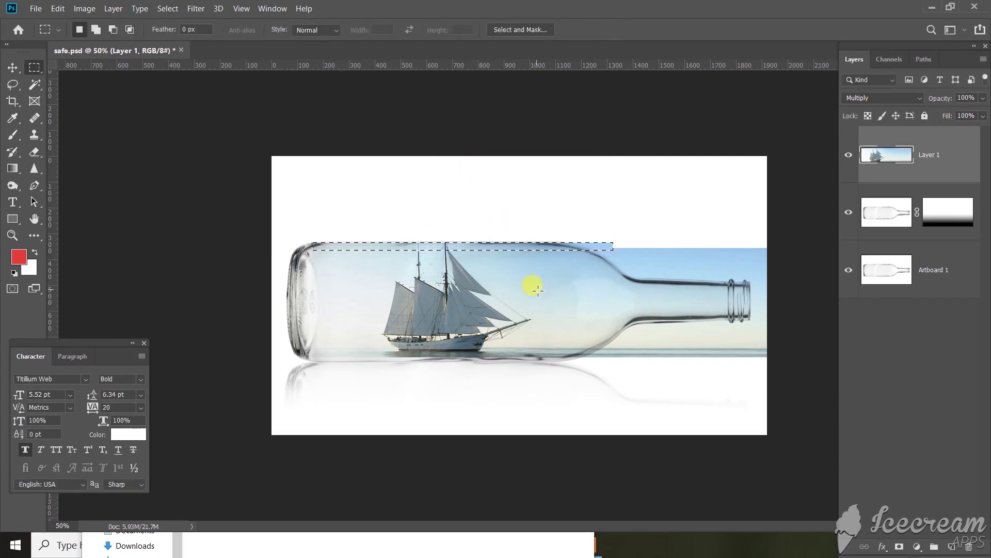
pyautogui.hotkey('ctrl', 'd')
# Step: Nudge the ship photo slightly down toward the bottle's lower edge
pyautogui.press('v')
pyautogui.press('Down')
pyautogui.press('Down')
pyautogui.press('Down')
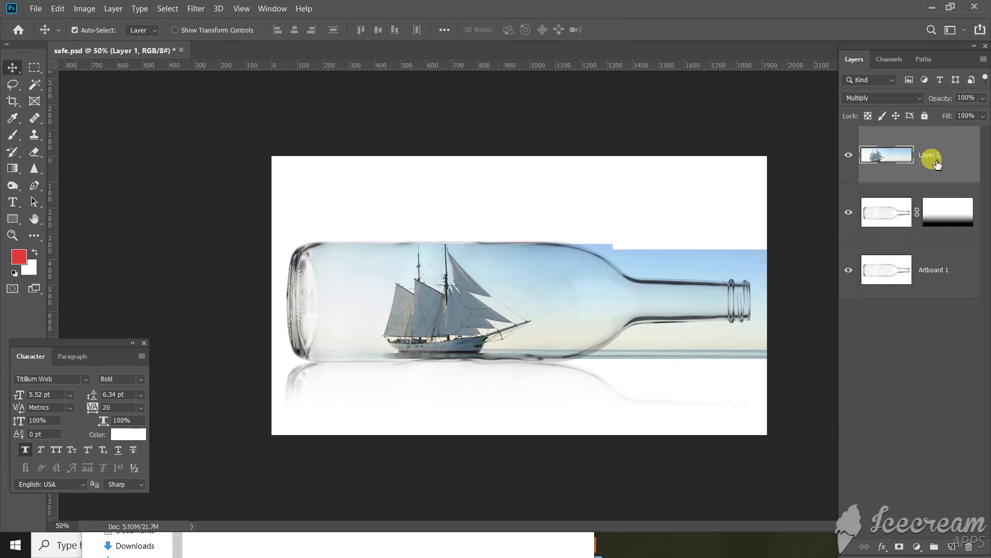
# Step: Compare the bottle with and without the ship photo, and add a layer mask to the ship layer
pyautogui.click(849, 155)
pyautogui.click(848, 156)
pyautogui.click(848, 155)
pyautogui.click(849, 156)
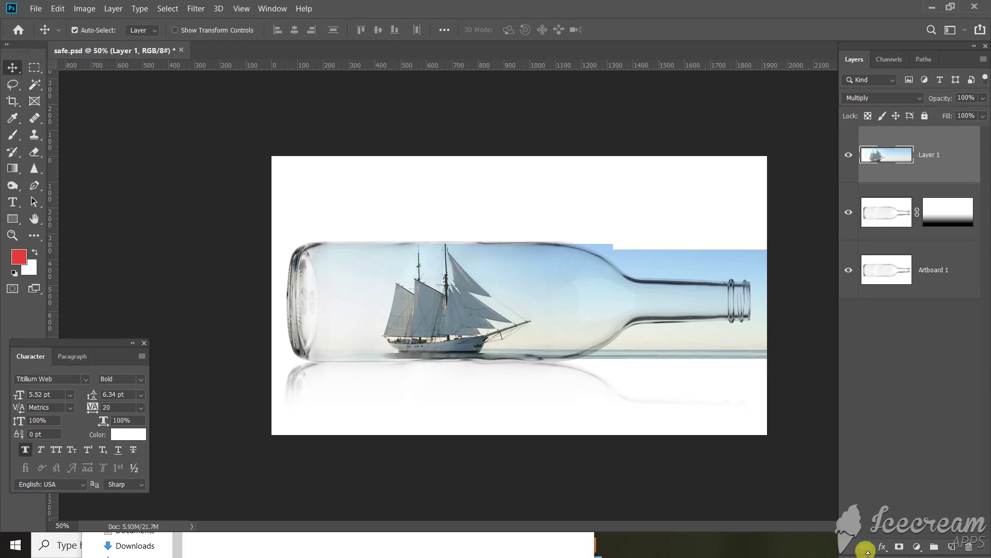
pyautogui.click(900, 547)
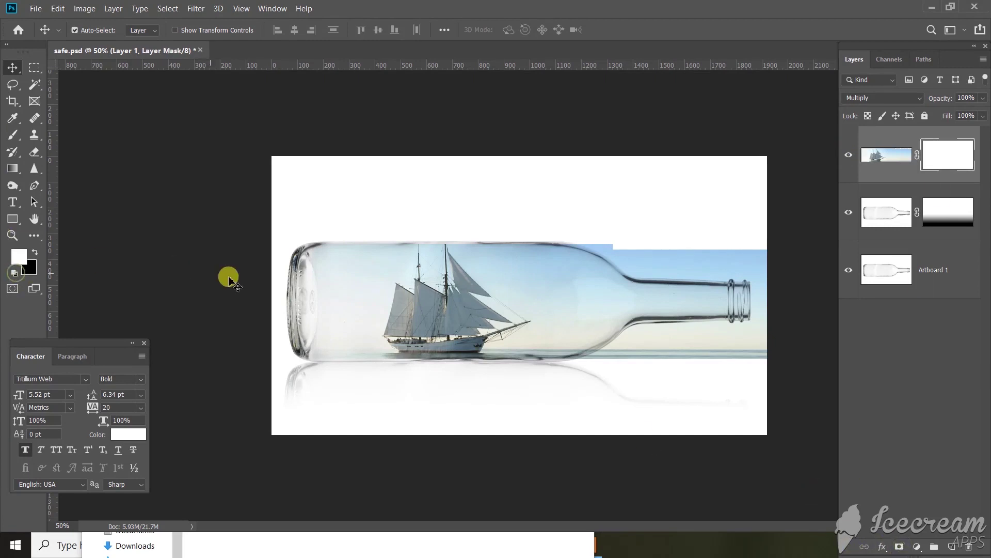
# Step: Paint black on the ship layer's mask with a soft brush to hide the sky and sea outside the bottle
pyautogui.press('b')
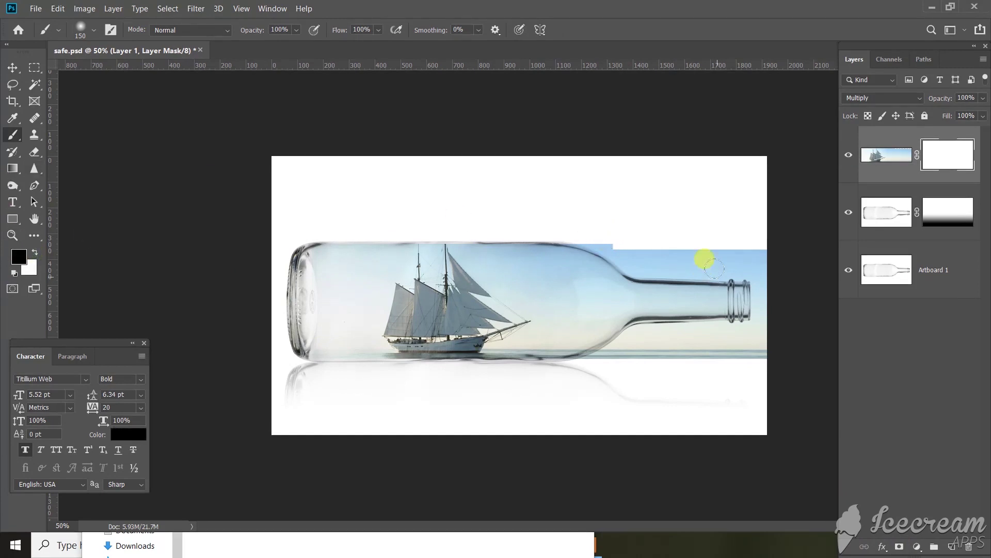
pyautogui.moveTo(577, 224); pyautogui.dragTo(634, 256)
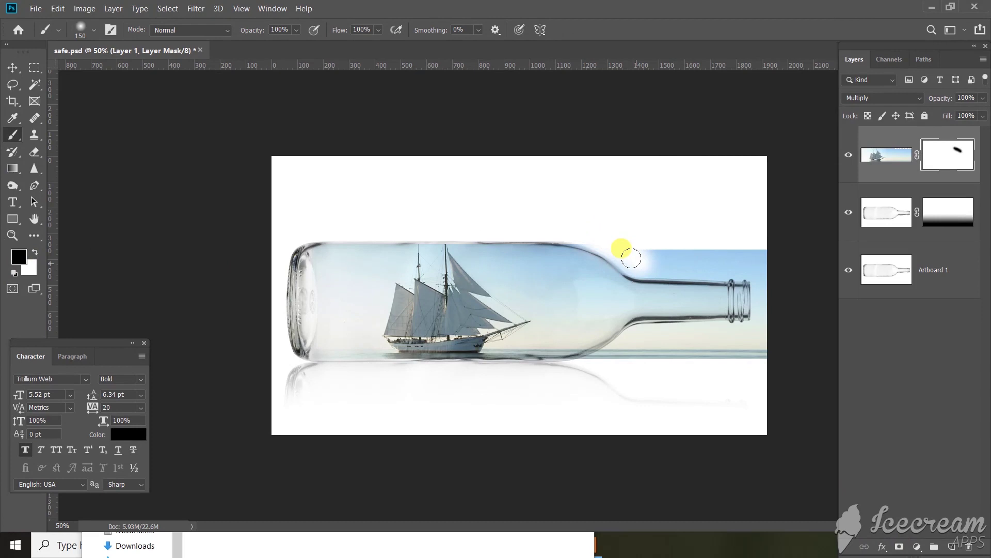
pyautogui.moveTo(554, 198)
pyautogui.mouseDown()
pyautogui.moveTo(638, 238)
pyautogui.moveTo(811, 249)
pyautogui.mouseUp()
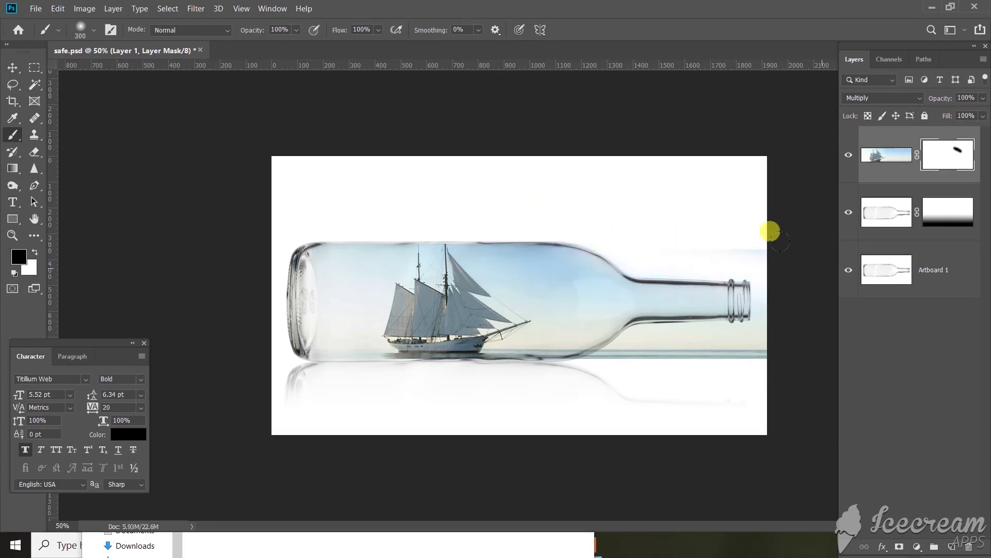
pyautogui.moveTo(752, 214)
pyautogui.mouseDown()
pyautogui.moveTo(762, 287)
pyautogui.moveTo(737, 331)
pyautogui.moveTo(705, 347)
pyautogui.moveTo(663, 341)
pyautogui.moveTo(666, 363)
pyautogui.moveTo(642, 368)
pyautogui.moveTo(610, 349)
pyautogui.moveTo(614, 374)
pyautogui.moveTo(582, 356)
pyautogui.moveTo(597, 385)
pyautogui.mouseUp()
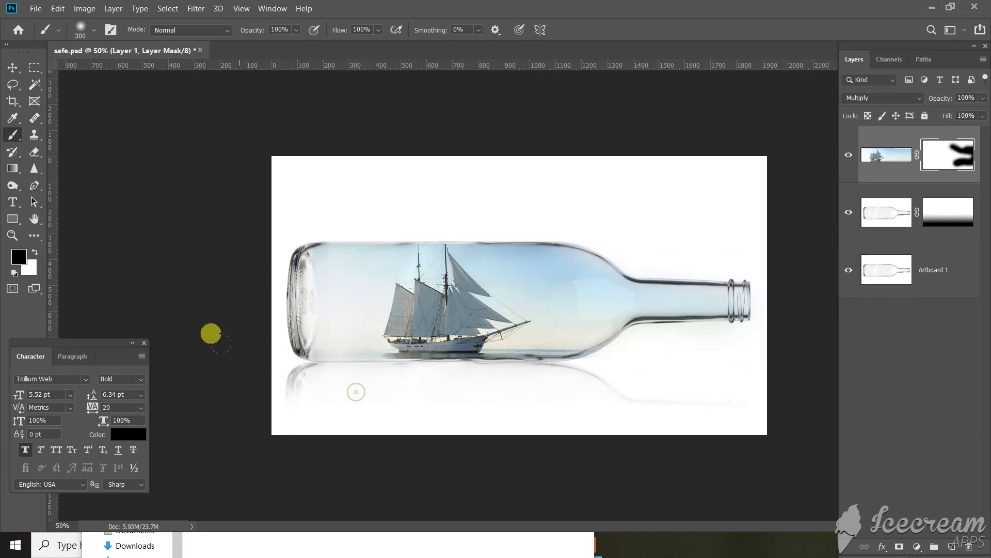
pyautogui.moveTo(642, 160)
pyautogui.mouseDown()
pyautogui.moveTo(472, 184)
pyautogui.moveTo(679, 209)
pyautogui.mouseUp()
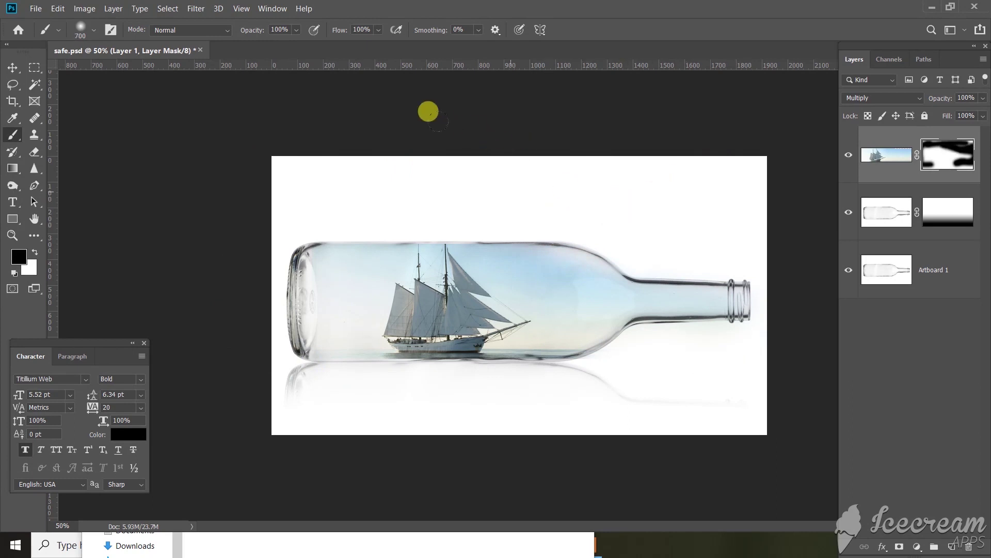
pyautogui.press(']')
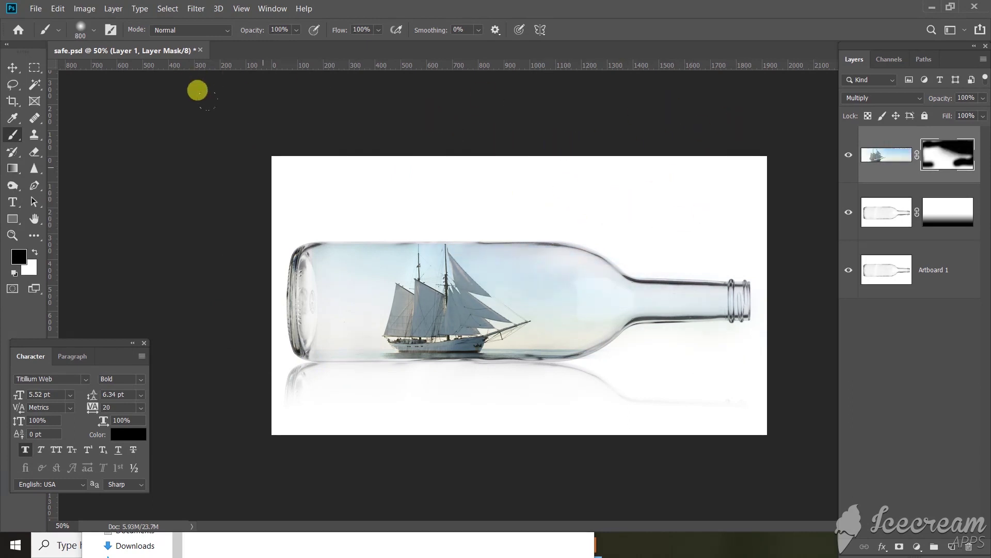
# Step: Scale the ship photo to about 97% width and 96% height and shift it to fit inside the bottle outline
pyautogui.press('v')
pyautogui.moveTo(406, 307); pyautogui.dragTo(431, 319)
pyautogui.hotkey('ctrl', 't')
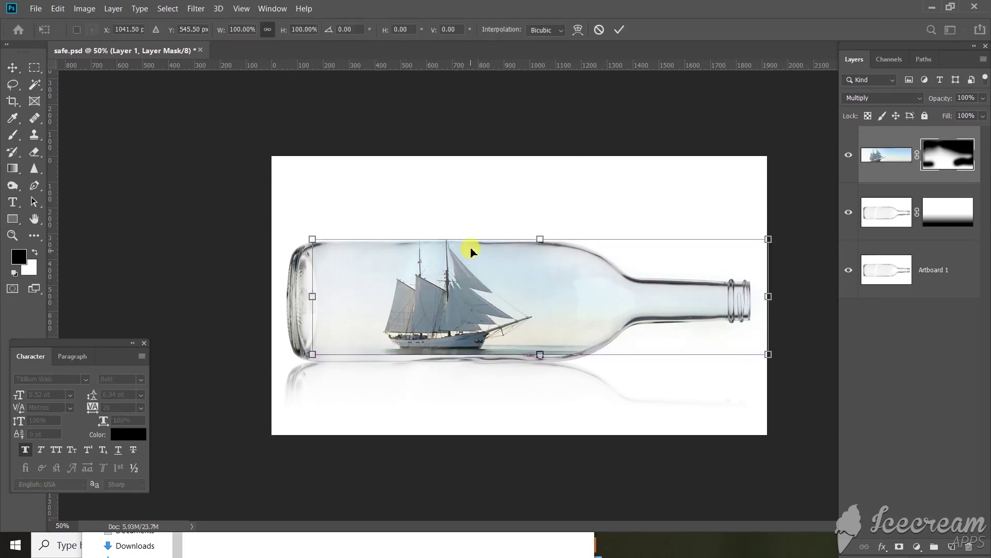
pyautogui.moveTo(768, 238)
pyautogui.mouseDown()
pyautogui.moveTo(752, 229)
pyautogui.moveTo(751, 239)
pyautogui.mouseUp()
pyautogui.moveTo(560, 305); pyautogui.dragTo(551, 304)
pyautogui.moveTo(528, 238); pyautogui.dragTo(523, 241)
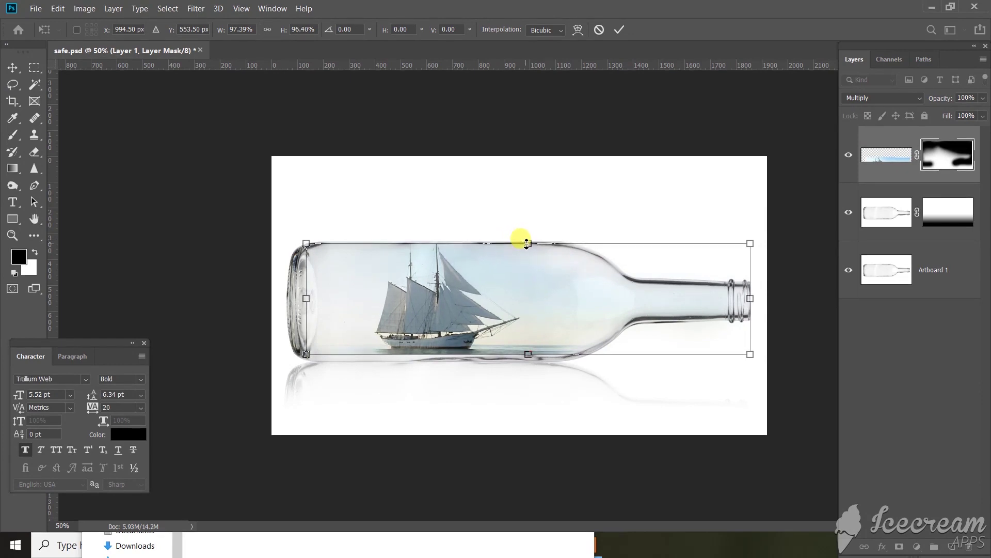
pyautogui.press('Return')
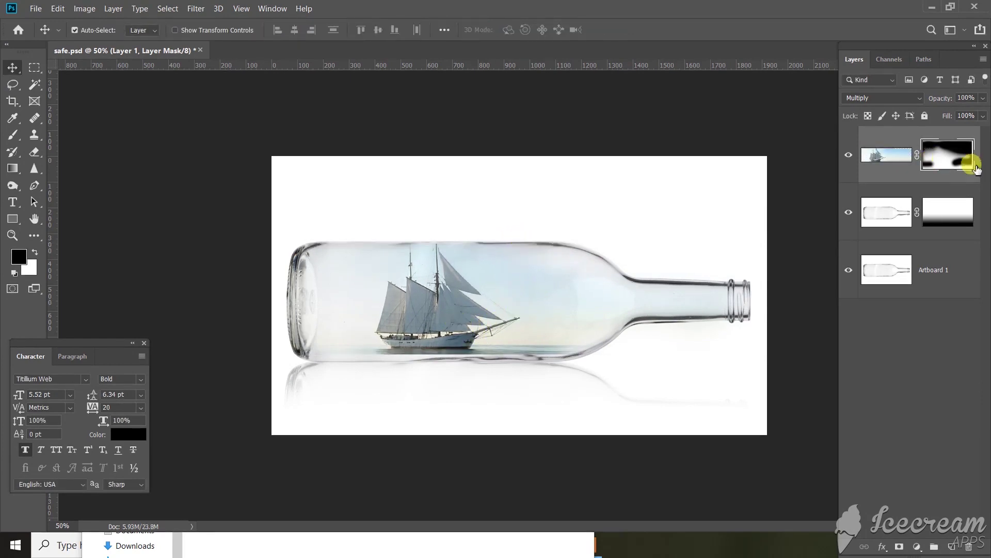
# Step: Try to strengthen the ship picture by duplicating its layer
pyautogui.click(910, 175)
pyautogui.hotkey('ctrl', 'j')
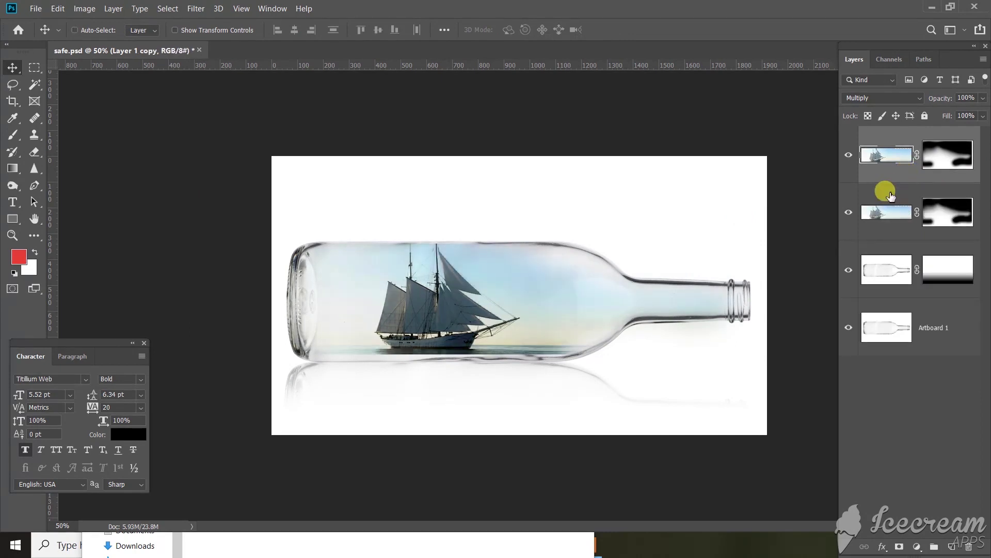
pyautogui.hotkey('ctrl', 'z')
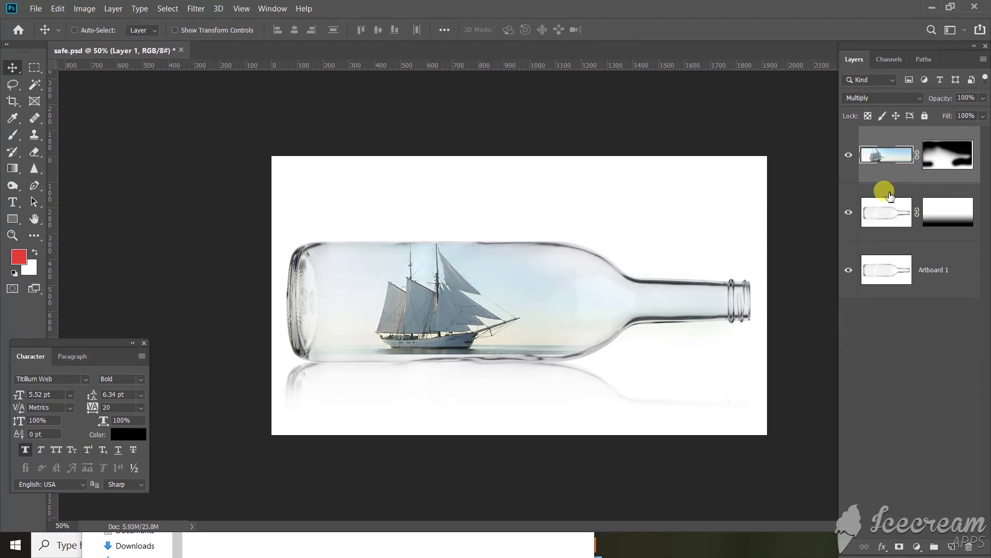
# Step: Raise the ship picture's contrast with an S-shaped Curves adjustment, lifting input 158 to output 176 and darkening the shadows
pyautogui.hotkey('ctrl', 'm')
pyautogui.moveTo(597, 330); pyautogui.dragTo(623, 338)
pyautogui.moveTo(656, 292); pyautogui.dragTo(656, 278)
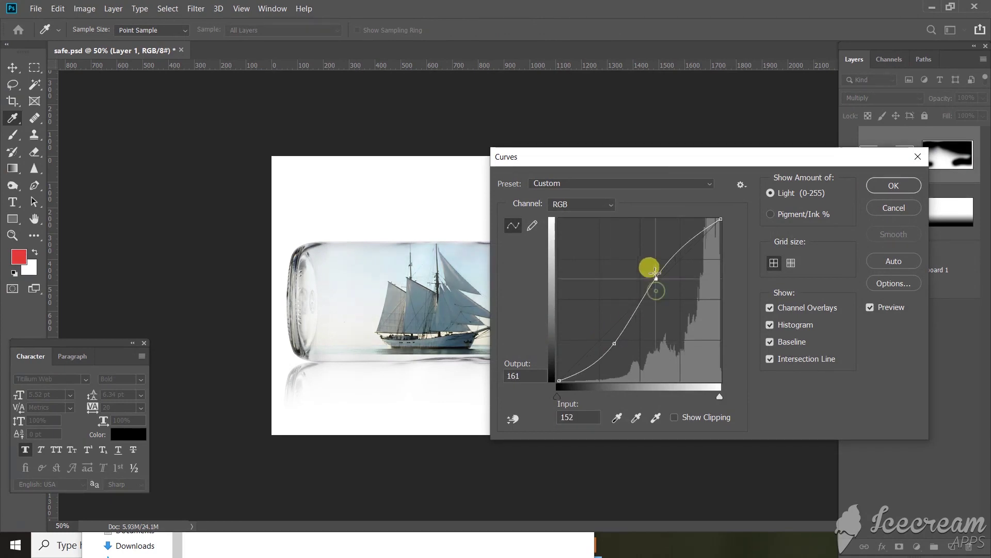
pyautogui.moveTo(648, 156); pyautogui.dragTo(806, 120)
pyautogui.moveTo(814, 240)
pyautogui.mouseDown()
pyautogui.moveTo(803, 225)
pyautogui.moveTo(817, 233)
pyautogui.mouseUp()
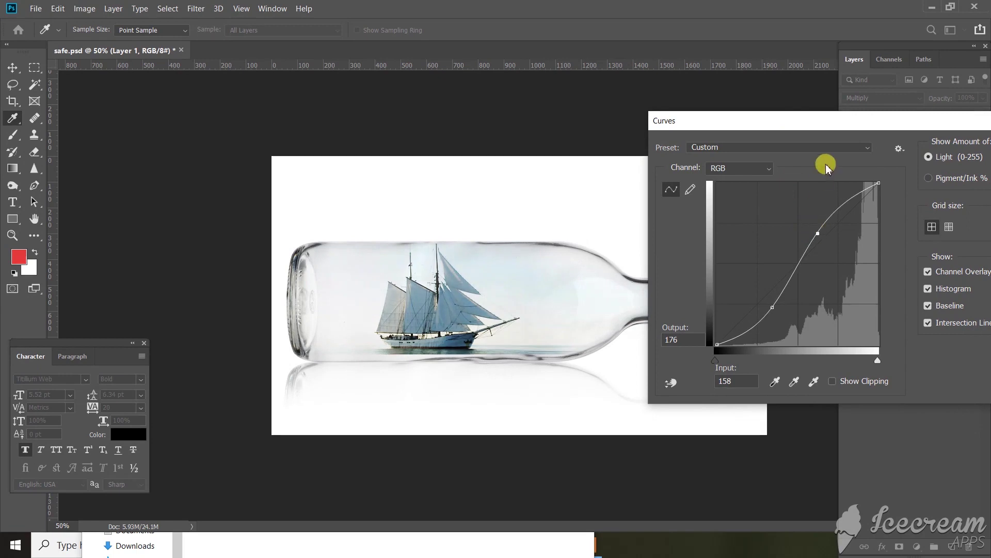
pyautogui.moveTo(850, 126); pyautogui.dragTo(688, 168)
pyautogui.click(886, 191)
pyautogui.press('v')
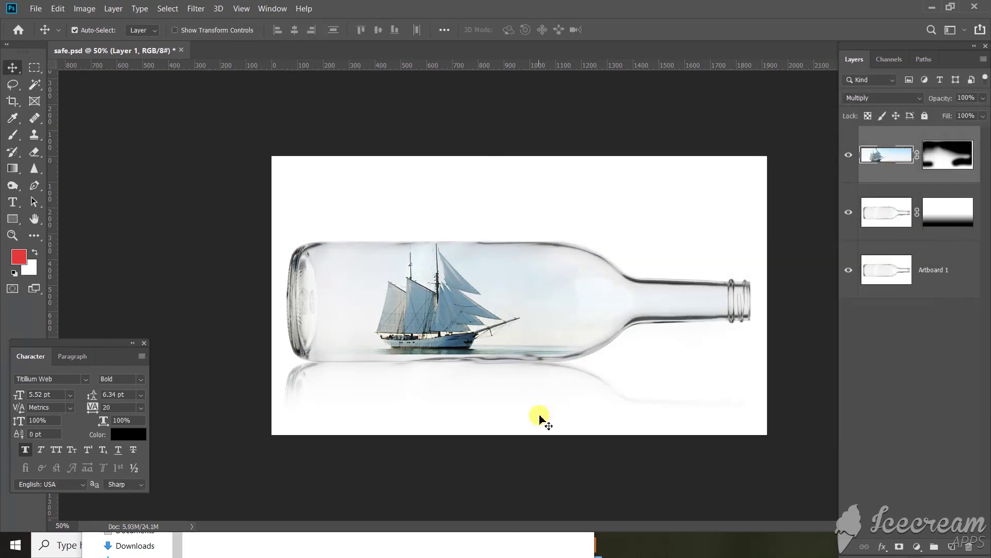
# Step: Switch to the browser and search Google Images for "beach"
pyautogui.click(493, 553)
pyautogui.scroll(-5, 310, 259)
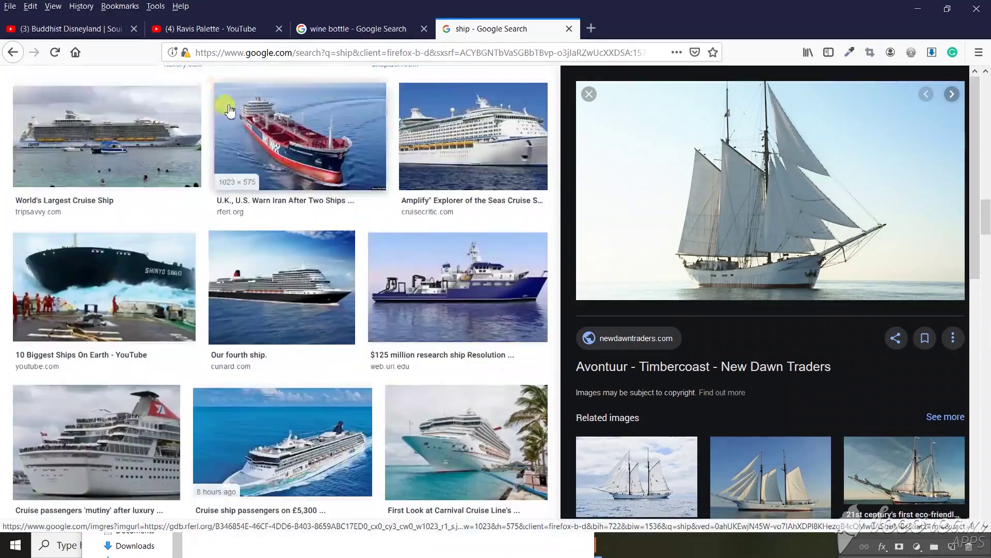
pyautogui.scroll(7, 222, 165)
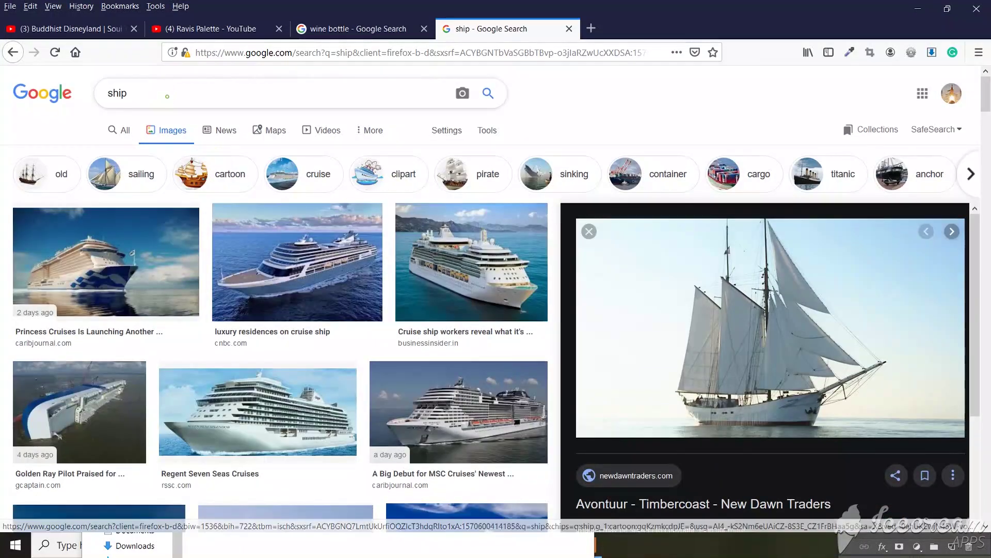
pyautogui.write('beach')
pyautogui.press('Return')
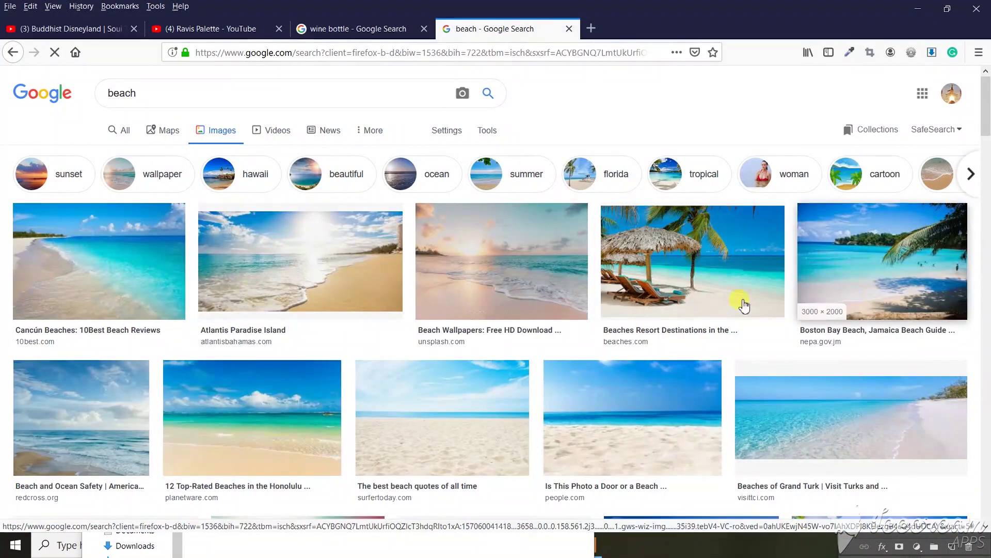
# Step: Find a picture of an empty sandy beach with turquoise sea and blue sky, and copy the image
pyautogui.scroll(-1, 497, 318)
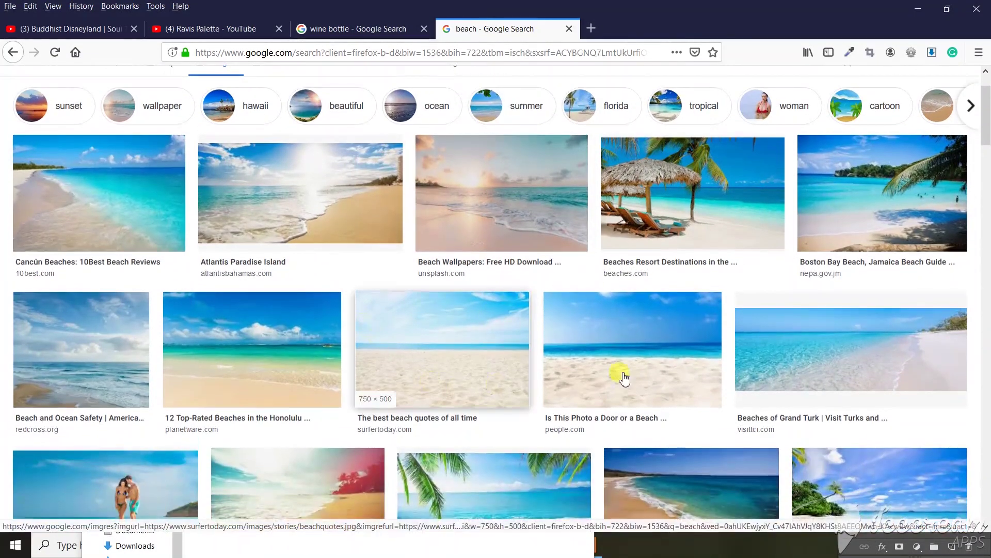
pyautogui.scroll(-3, 501, 361)
pyautogui.scroll(-2, 636, 320)
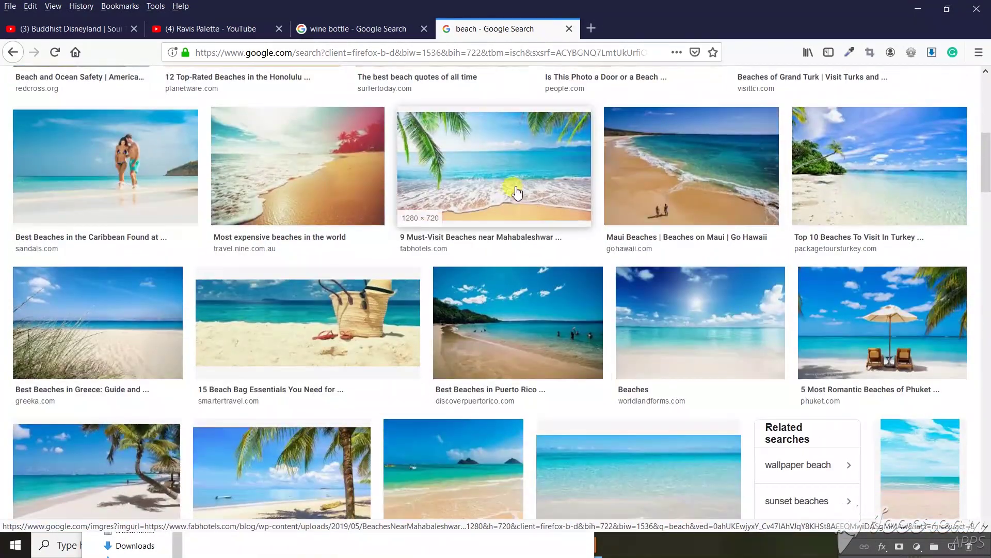
pyautogui.scroll(-2, 607, 310)
pyautogui.scroll(-2, 607, 310)
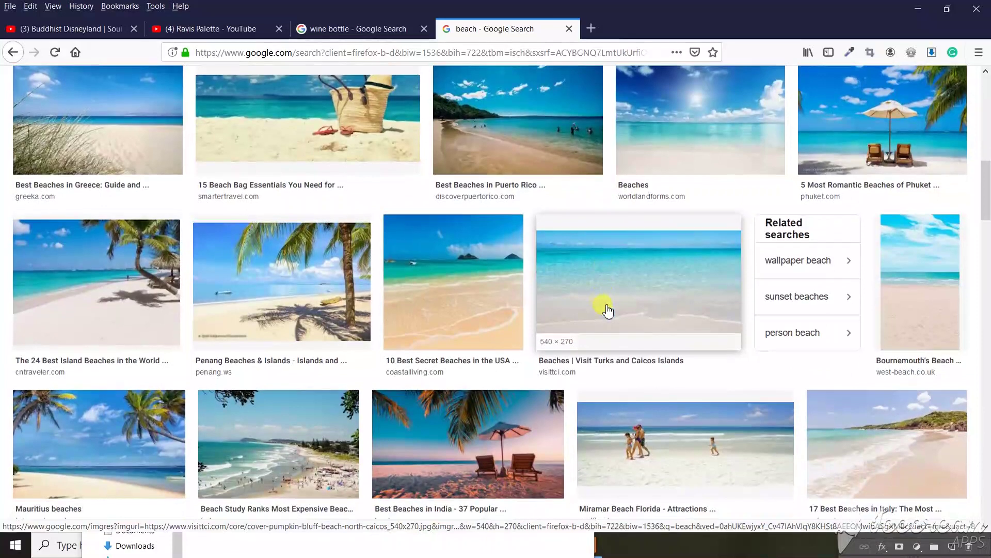
pyautogui.click(589, 271)
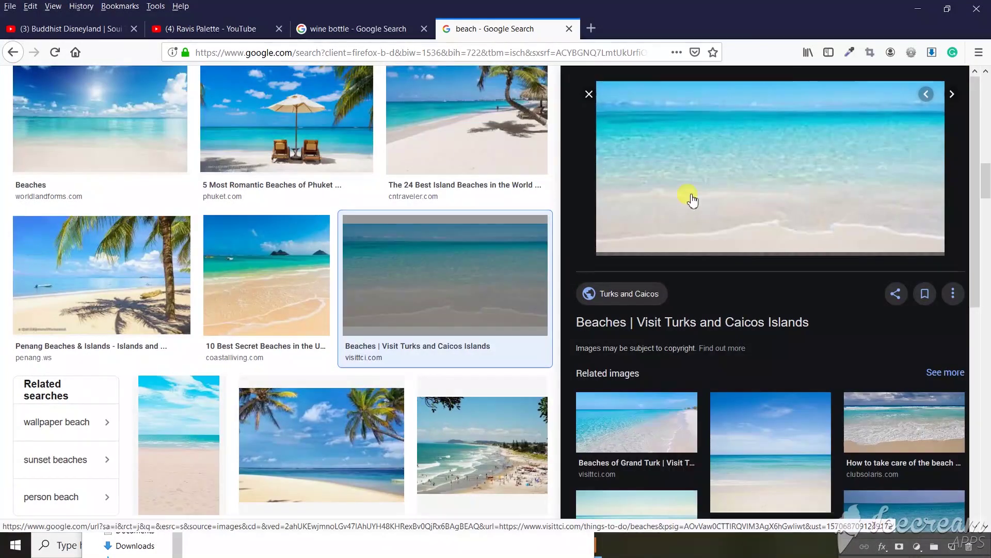
pyautogui.click(764, 432)
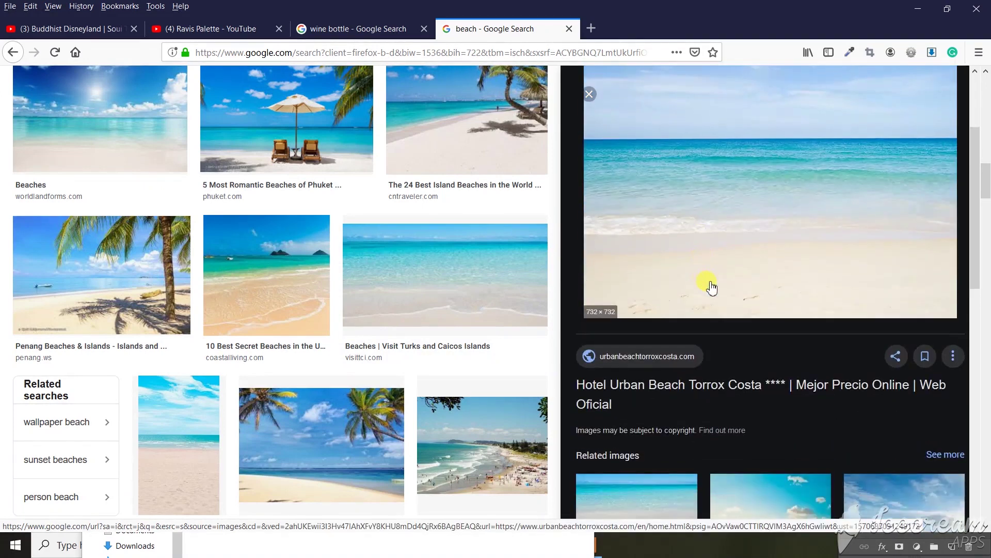
pyautogui.rightClick(722, 238)
pyautogui.click(758, 349)
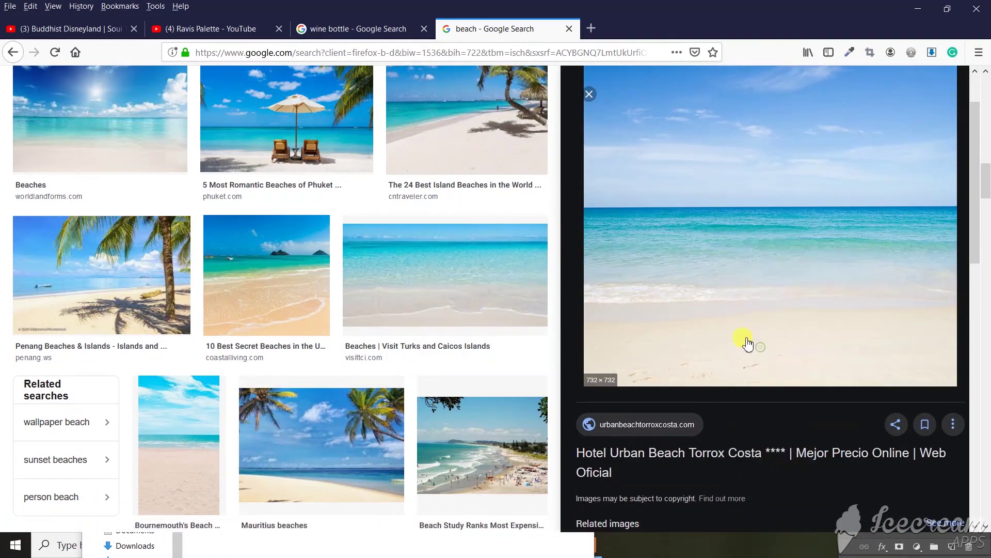
# Step: Switch back to Photoshop, paste the beach photo below the masked bottle layer, and stretch it to cover the whole canvas
pyautogui.hotkey('alt', 'Tab')
pyautogui.hotkey('ctrl', 'v')
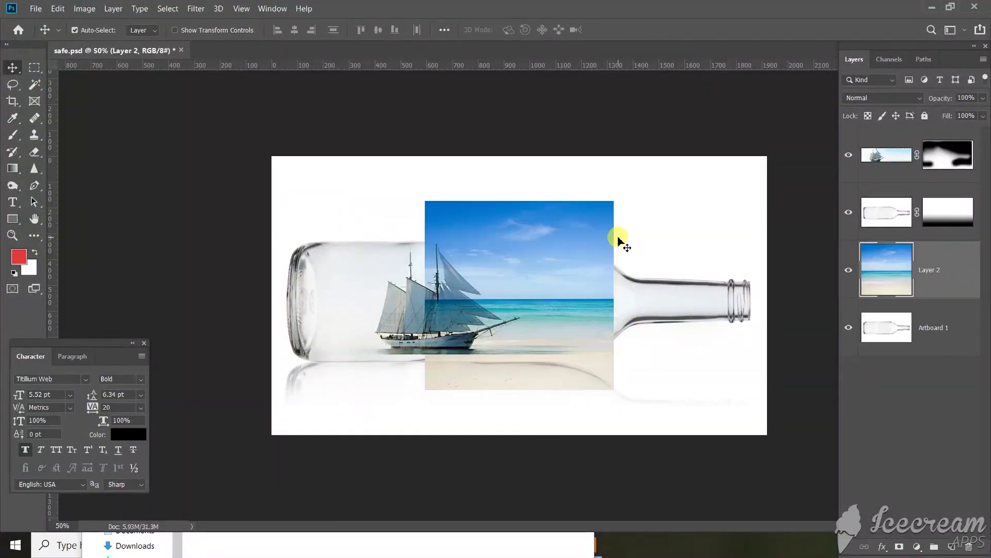
pyautogui.hotkey('ctrl', 't')
pyautogui.moveTo(711, 184); pyautogui.dragTo(773, 160)
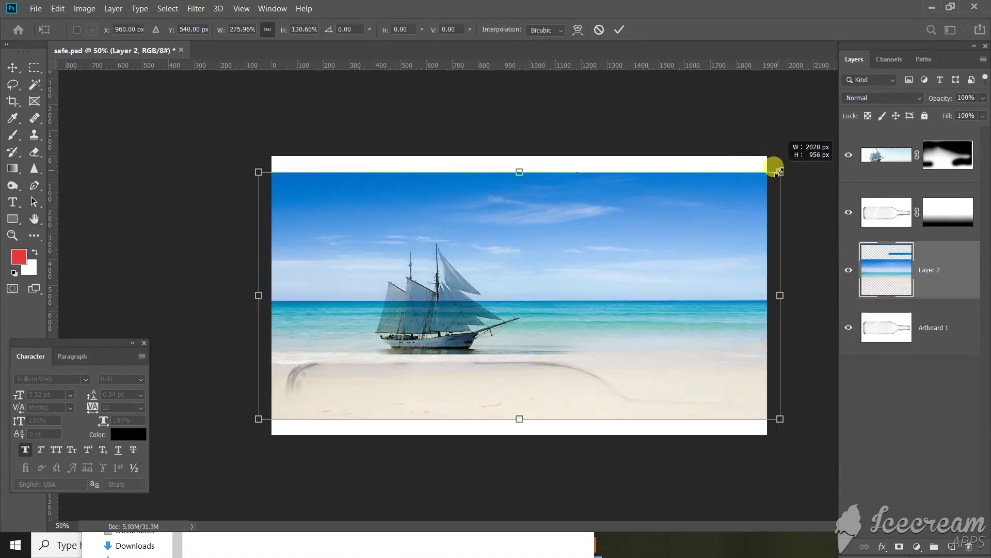
pyautogui.moveTo(519, 165); pyautogui.dragTo(519, 108)
pyautogui.moveTo(571, 323); pyautogui.dragTo(556, 342)
pyautogui.moveTo(509, 462); pyautogui.dragTo(513, 472)
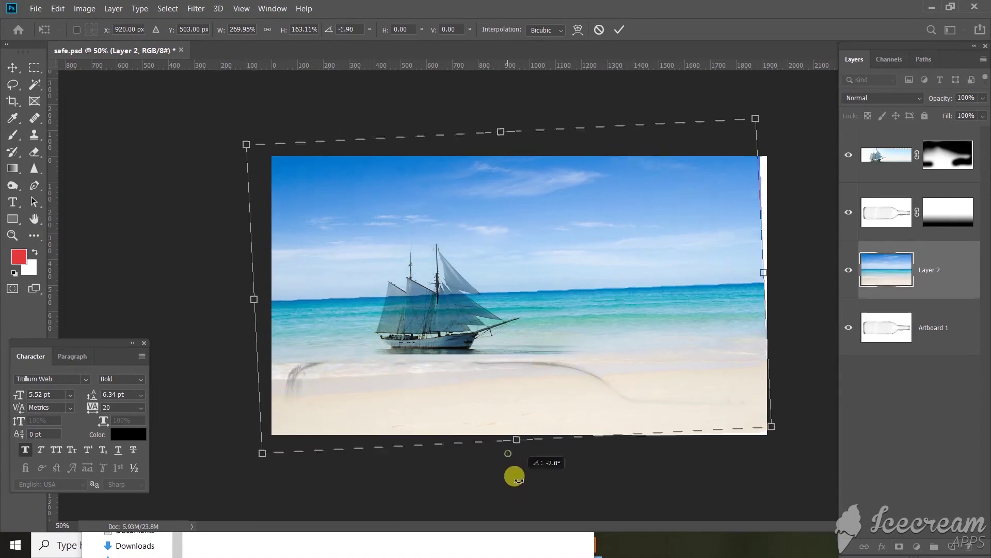
pyautogui.hotkey('ctrl', 'z')
pyautogui.moveTo(758, 289); pyautogui.dragTo(791, 277)
pyautogui.press('Return')
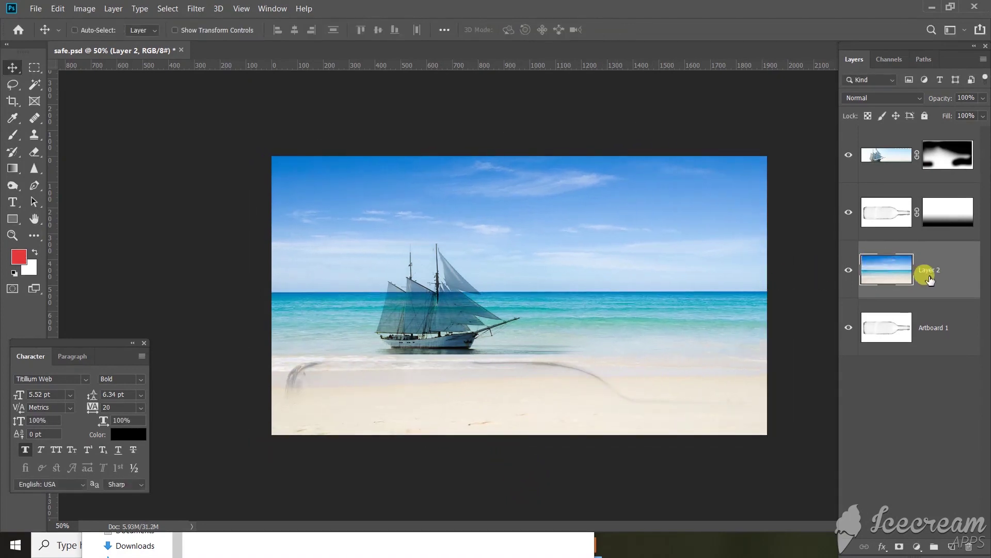
# Step: Fade the beach layer to 30% opacity and nudge it down about 80 px so its horizon runs behind the ship's sails
pyautogui.hotkey('ctrl', '[')
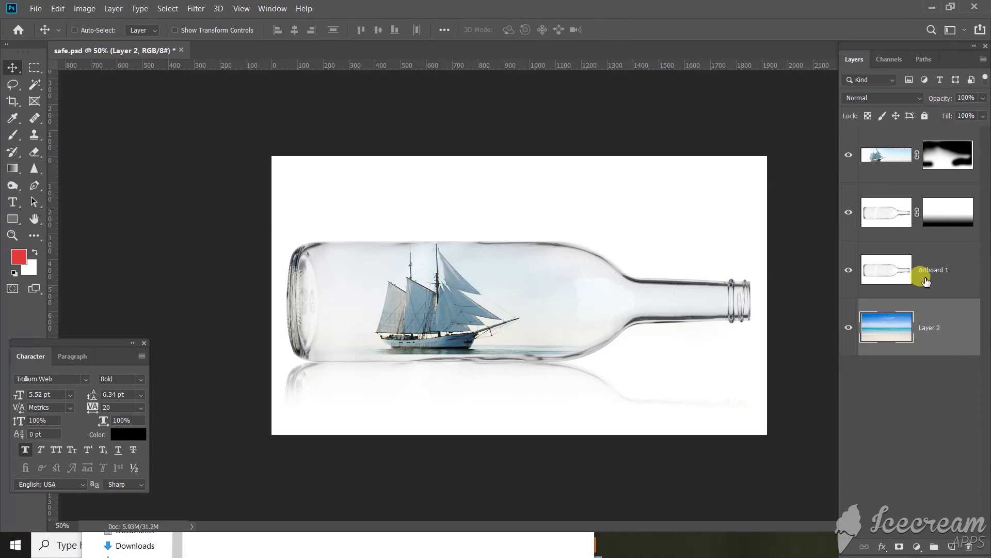
pyautogui.hotkey('ctrl', ']')
pyautogui.press('1')
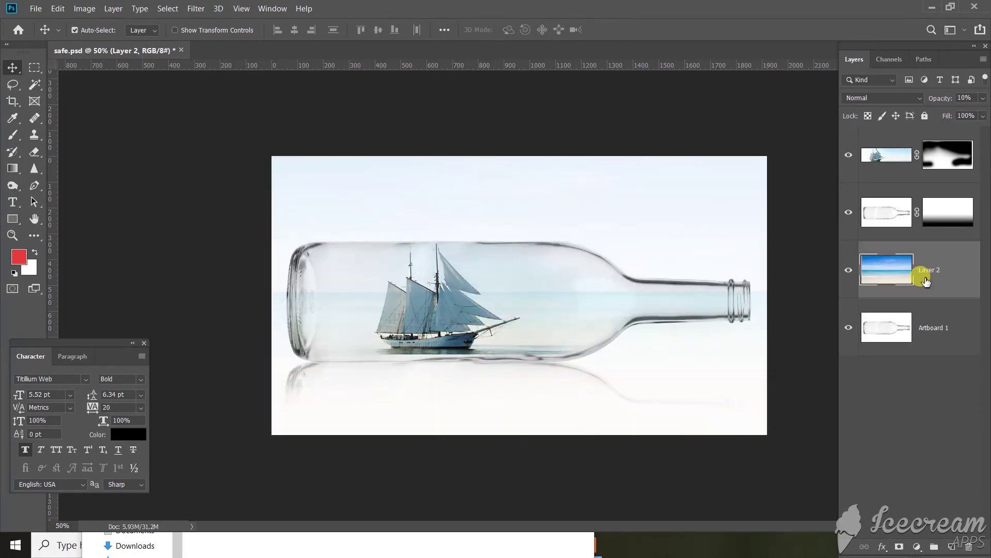
pyautogui.press('3')
pyautogui.hotkey('shift', 'Down')
pyautogui.hotkey('shift', 'Down')
pyautogui.hotkey('shift', 'Down')
pyautogui.hotkey('shift', 'Down')
pyautogui.hotkey('shift', 'Down')
pyautogui.hotkey('shift', 'Down')
pyautogui.hotkey('shift', 'Down')
pyautogui.hotkey('shift', 'Down')
pyautogui.hotkey('shift', 'Down')
pyautogui.hotkey('shift', 'Down')
pyautogui.hotkey('shift', 'Down')
pyautogui.hotkey('shift', 'Down')
pyautogui.hotkey('shift', 'Down')
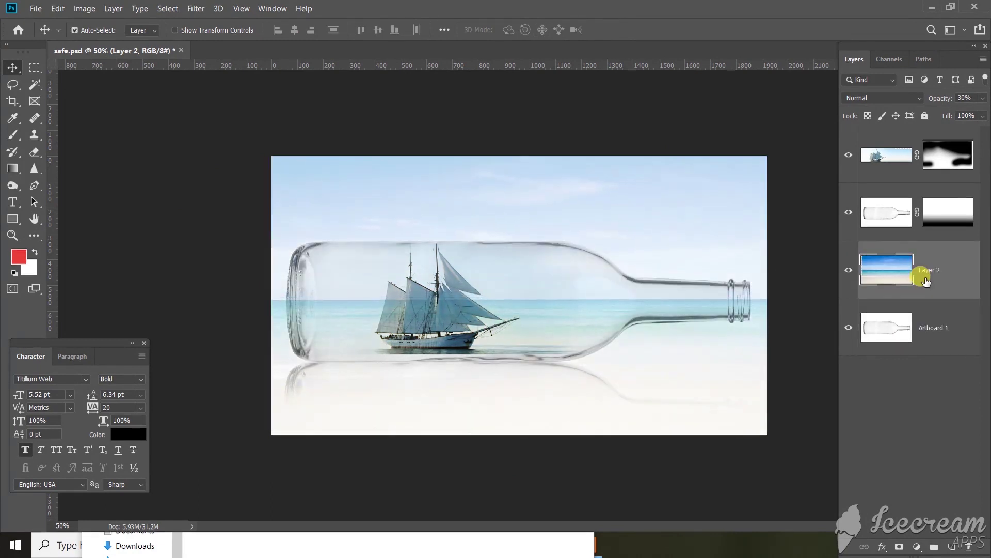
pyautogui.hotkey('shift', 'Down')
pyautogui.hotkey('shift', 'Down')
pyautogui.hotkey('shift', 'Down')
pyautogui.hotkey('shift', 'Down')
pyautogui.hotkey('shift', 'Down')
pyautogui.hotkey('shift', 'Up')
pyautogui.hotkey('shift', 'Up')
pyautogui.hotkey('shift', 'Up')
pyautogui.hotkey('shift', 'Up')
pyautogui.hotkey('shift', 'Up')
pyautogui.hotkey('shift', 'Up')
pyautogui.hotkey('shift', 'Up')
pyautogui.hotkey('shift', 'Up')
pyautogui.hotkey('shift', 'Up')
pyautogui.hotkey('shift', 'Up')
pyautogui.hotkey('shift', 'Up')
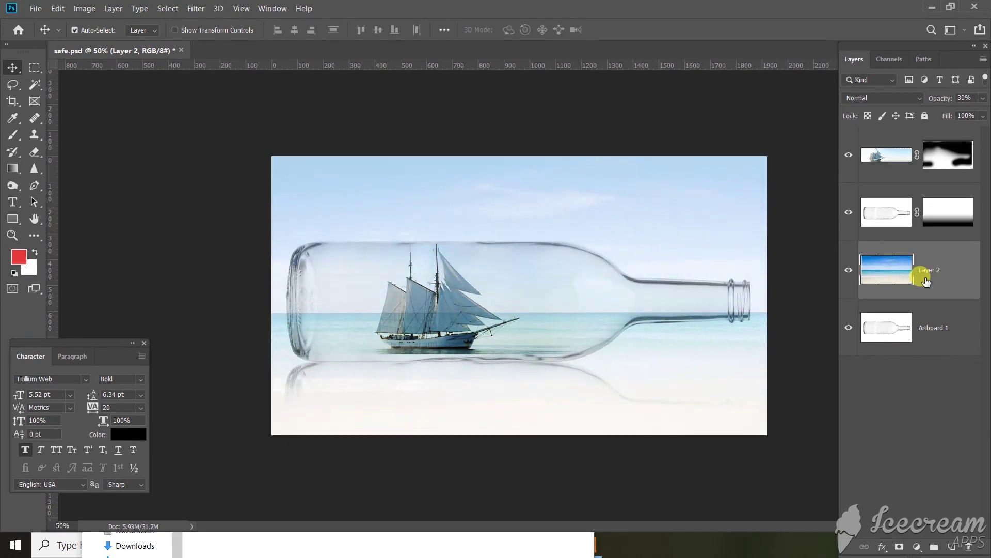
# Step: Narrow the beach photo and shift it to span the bottle's body from its base to the start of the neck
pyautogui.hotkey('ctrl', 't')
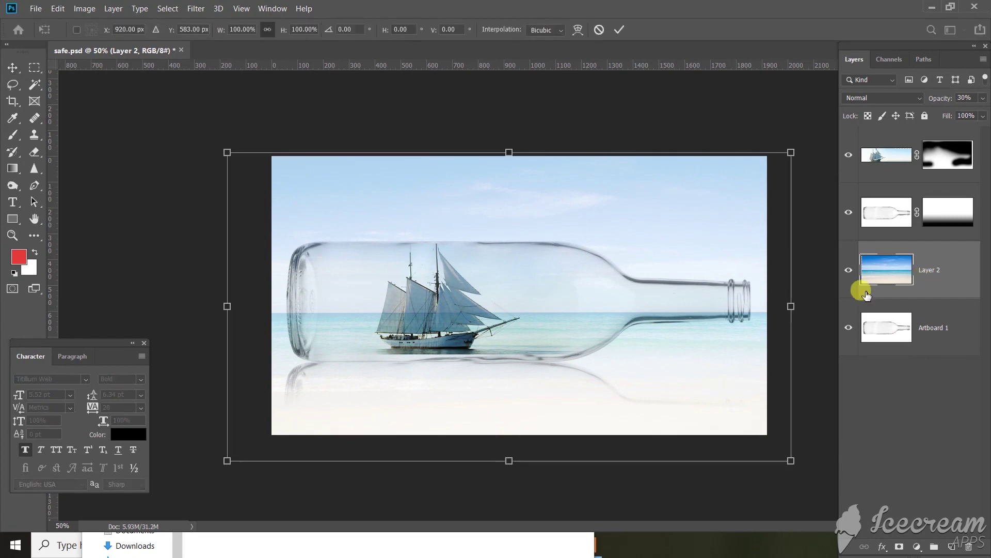
pyautogui.moveTo(791, 306); pyautogui.dragTo(669, 312)
pyautogui.moveTo(547, 370); pyautogui.dragTo(489, 373)
pyautogui.moveTo(609, 313); pyautogui.dragTo(631, 315)
pyautogui.press('Return')
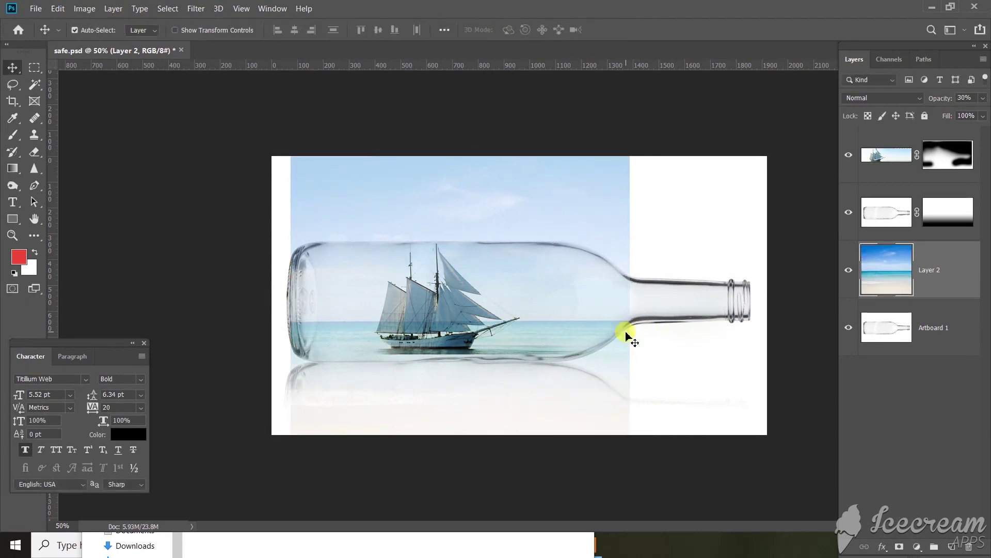
# Step: Set the beach layer's opacity to 100% and move it above the masked bottle layer
pyautogui.press('0')
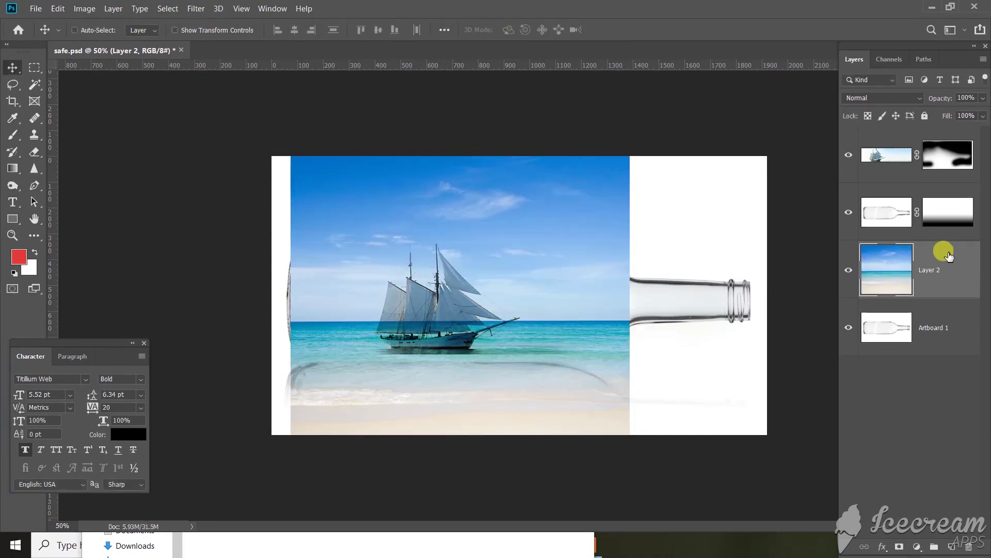
pyautogui.hotkey('ctrl', ']')
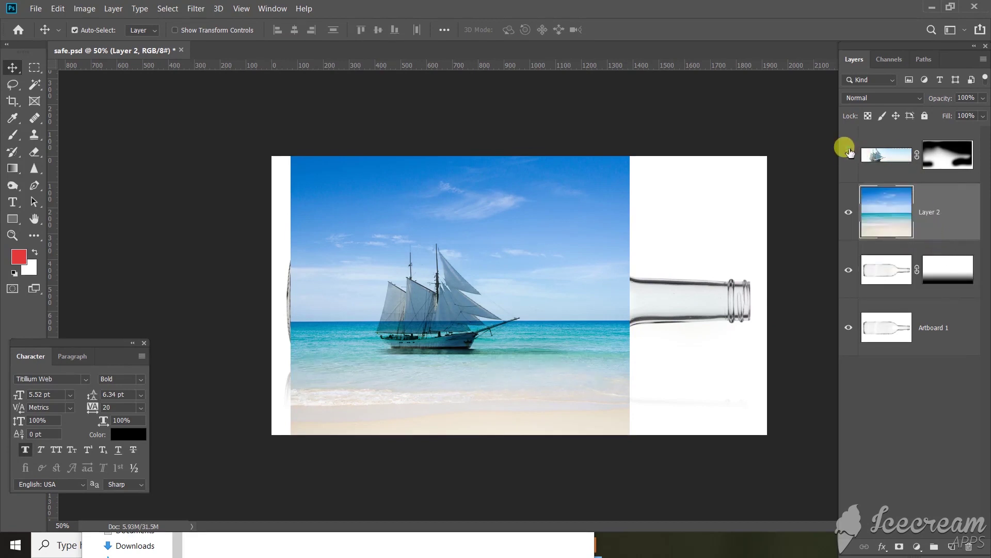
# Step: Add a layer mask to the beach layer and paint it black with a large soft brush to hide the photo outside the bottle
pyautogui.click(849, 155)
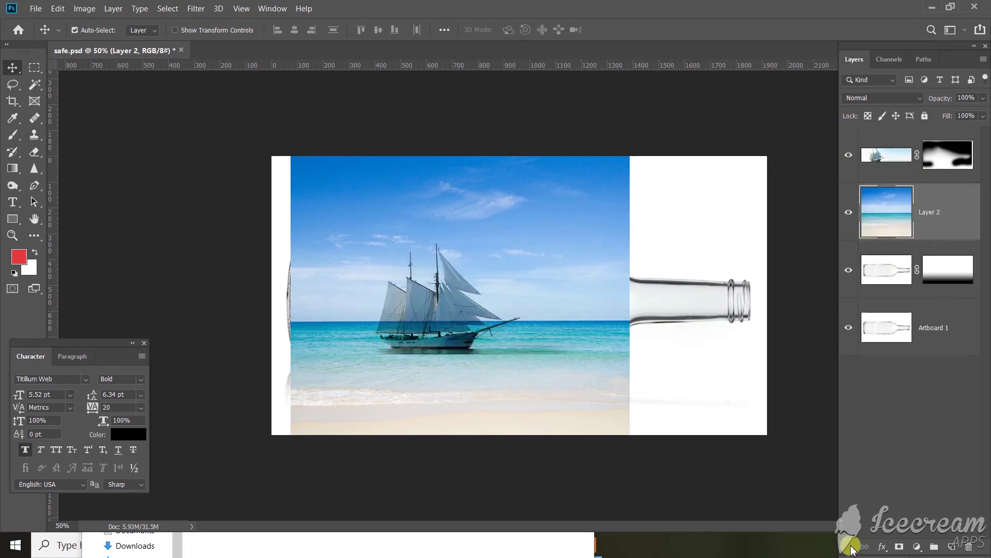
pyautogui.click(899, 547)
pyautogui.press('b')
pyautogui.press('d')
pyautogui.moveTo(556, 62)
pyautogui.mouseDown()
pyautogui.moveTo(596, 243)
pyautogui.moveTo(476, 480)
pyautogui.moveTo(214, 354)
pyautogui.moveTo(162, 176)
pyautogui.moveTo(166, 120)
pyautogui.moveTo(294, 57)
pyautogui.moveTo(246, 78)
pyautogui.moveTo(535, 80)
pyautogui.moveTo(101, 119)
pyautogui.mouseUp()
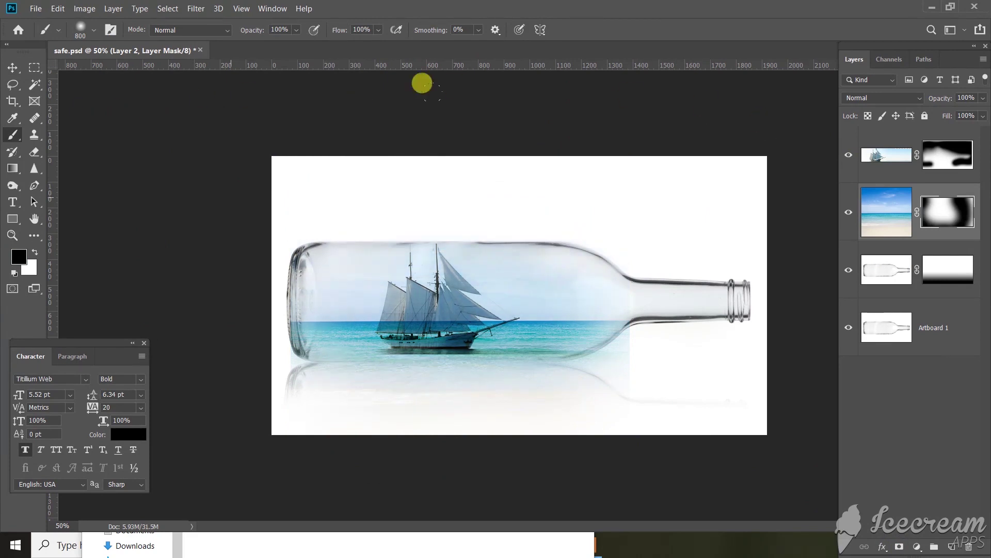
pyautogui.moveTo(669, 274)
pyautogui.mouseDown()
pyautogui.moveTo(365, 371)
pyautogui.moveTo(144, 377)
pyautogui.moveTo(148, 265)
pyautogui.moveTo(315, 409)
pyautogui.mouseUp()
# Step: With a 200 px brush, mask out the remaining beach along the bottle's lower edge and base, and compare the layer on and off
pyautogui.press('[')
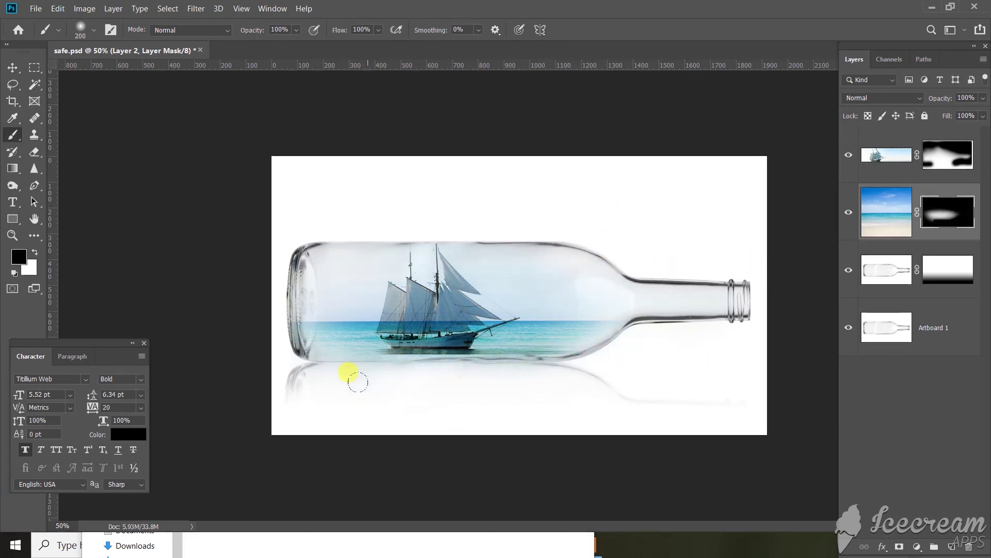
pyautogui.moveTo(582, 347); pyautogui.dragTo(235, 379)
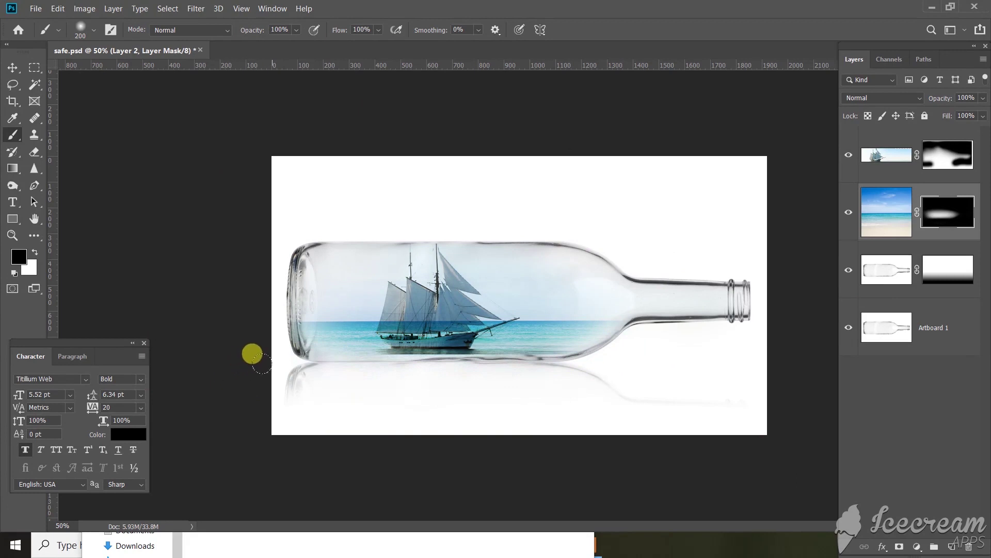
pyautogui.moveTo(629, 377); pyautogui.dragTo(272, 357)
pyautogui.moveTo(288, 236); pyautogui.dragTo(289, 347)
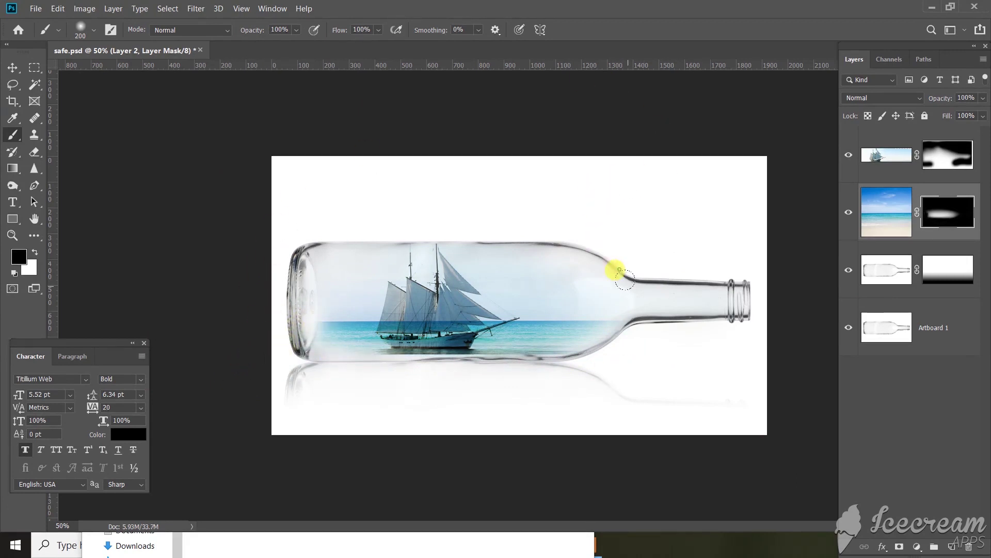
pyautogui.click(848, 213)
pyautogui.click(847, 213)
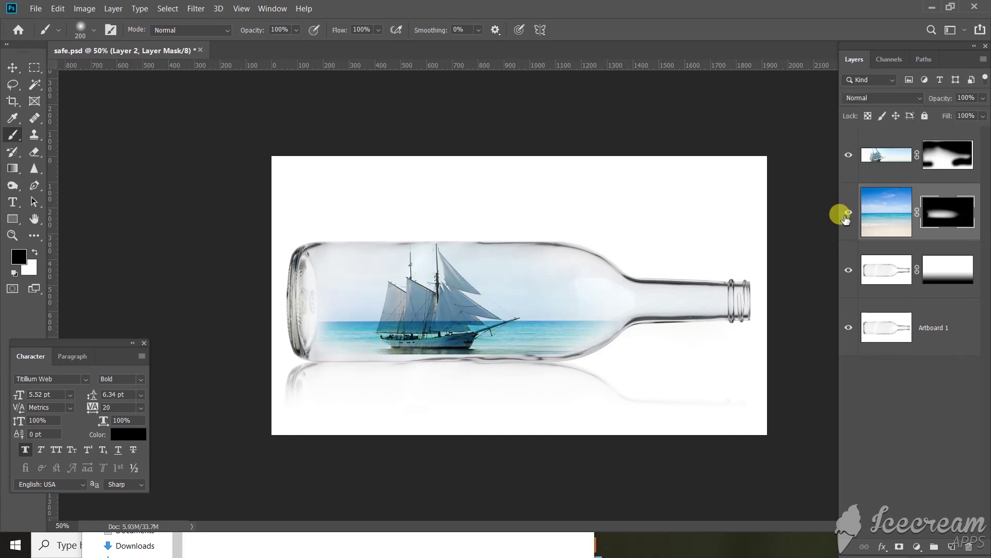
# Step: Check the composite with and without the ship layer, and nudge the ship slightly up and right inside the bottle
pyautogui.press('v')
pyautogui.click(917, 155)
pyautogui.click(849, 154)
pyautogui.click(849, 155)
pyautogui.click(880, 99)
pyautogui.click(860, 112)
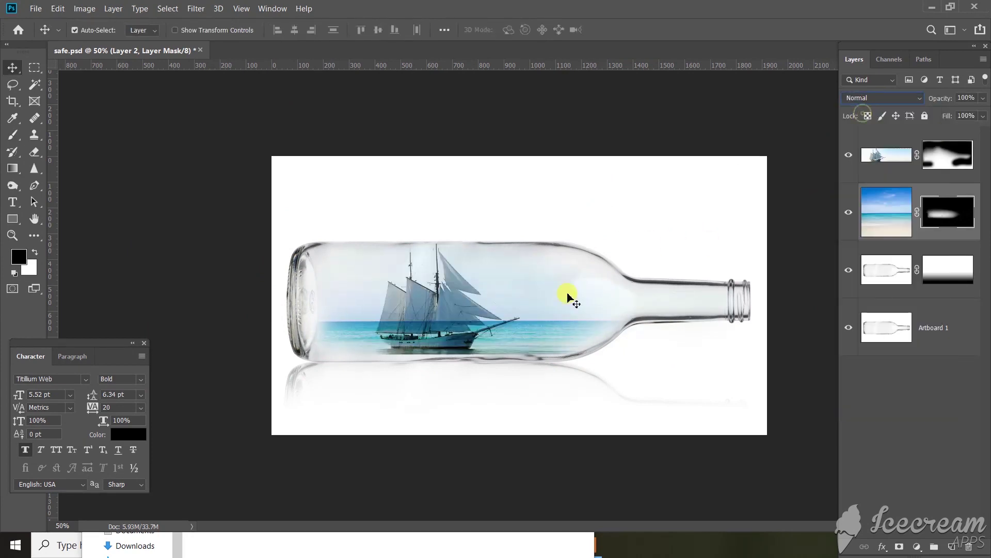
pyautogui.moveTo(458, 287); pyautogui.dragTo(463, 287)
# Step: Paint black on the beach layer's mask over the ship so the sea does not show through its sails and hull
pyautogui.click(941, 171)
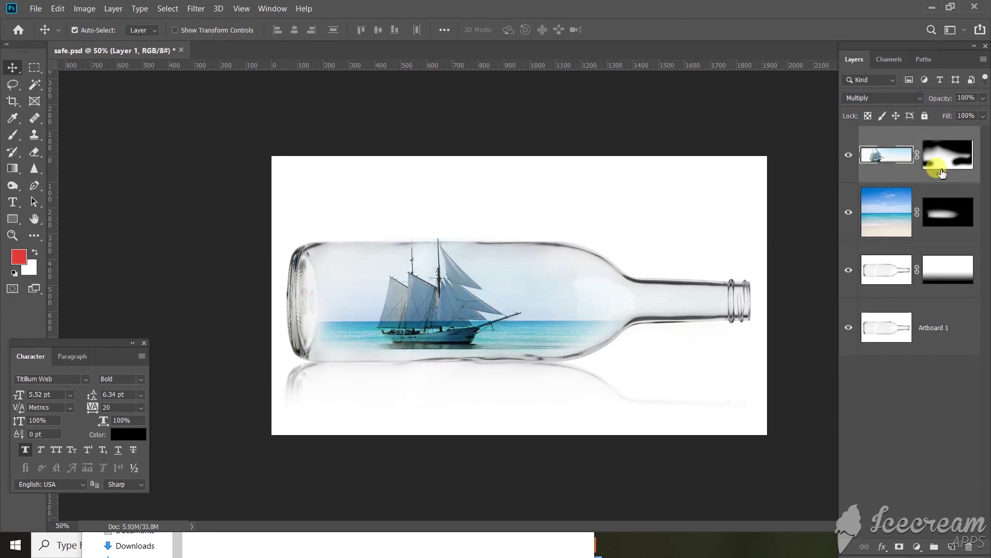
pyautogui.click(939, 215)
pyautogui.press('b')
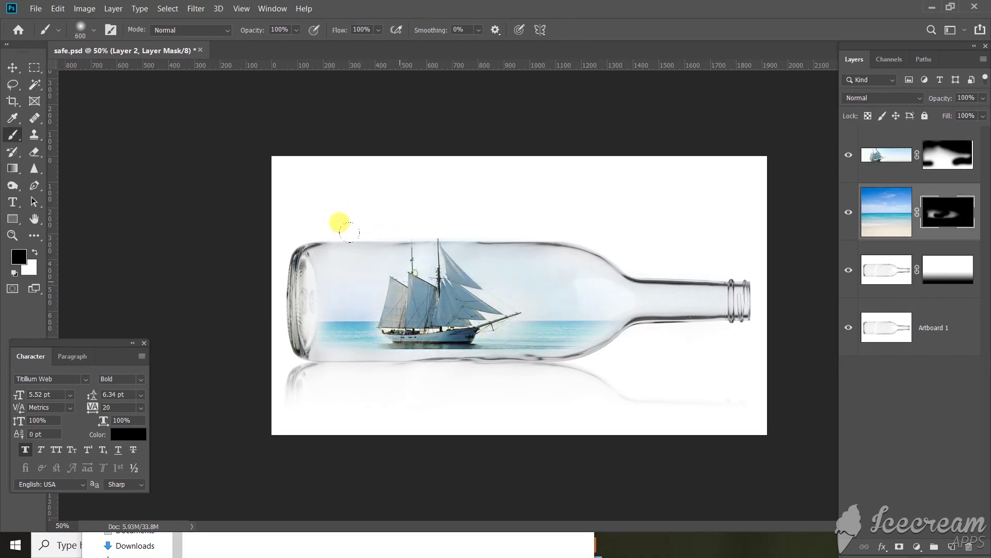
# Step: Move the ship layer up a few more pixels within the bottle
pyautogui.press('v')
pyautogui.click(410, 325)
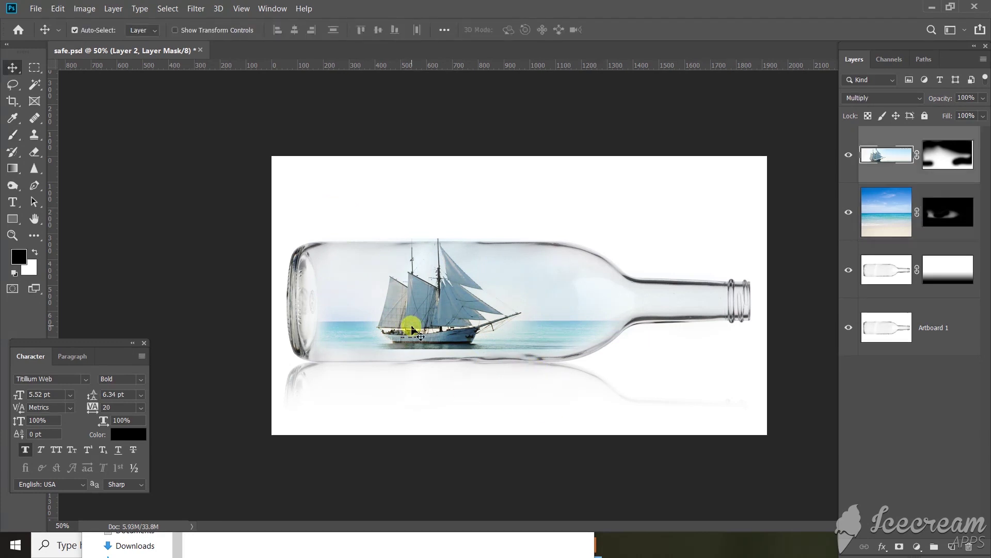
pyautogui.moveTo(411, 329); pyautogui.dragTo(412, 328)
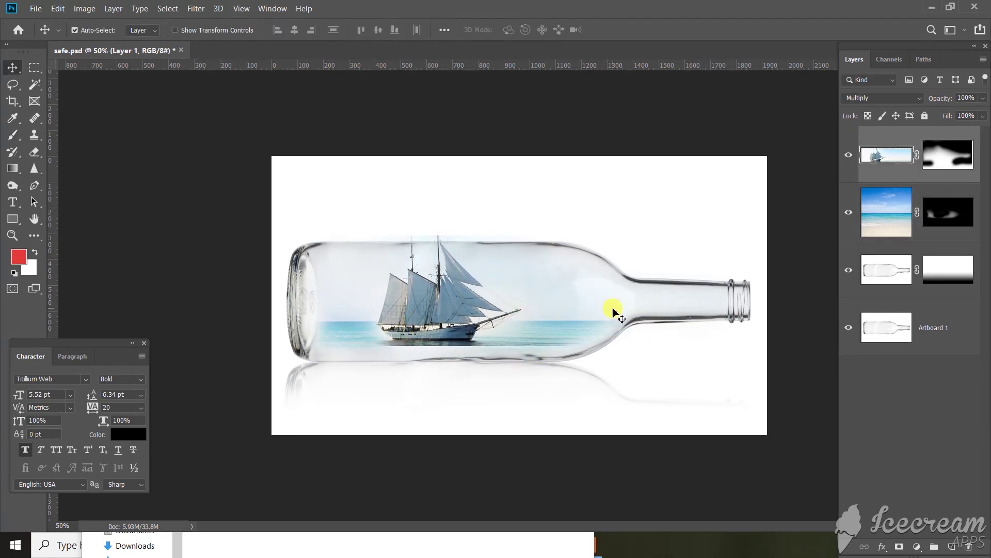
# Step: Select the strip of water beneath the hull on the ship layer and stretch it down to the bottle's lower edge
pyautogui.click(943, 155)
pyautogui.press('b')
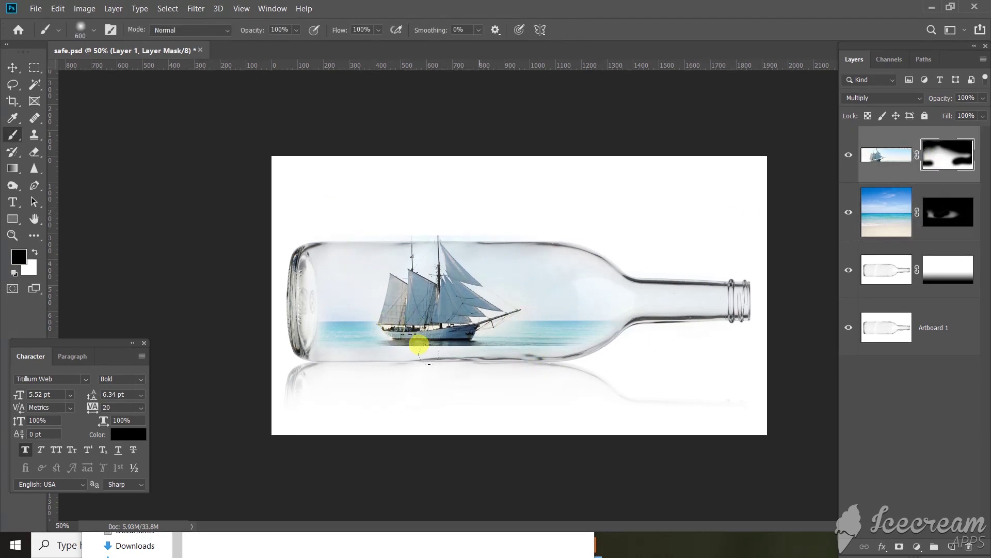
pyautogui.press('m')
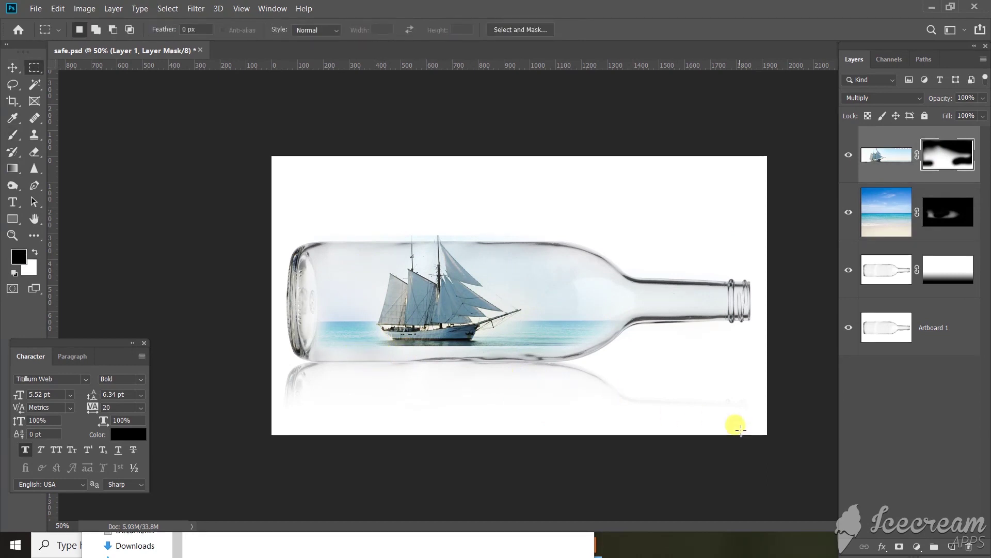
pyautogui.click(901, 158)
pyautogui.moveTo(681, 407); pyautogui.dragTo(241, 340)
pyautogui.hotkey('ctrl', 't')
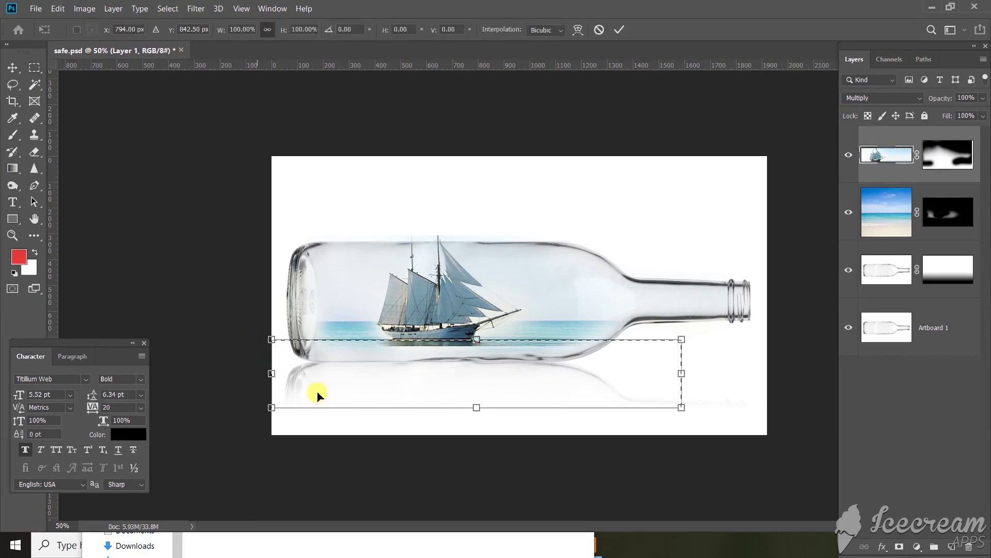
pyautogui.moveTo(476, 408); pyautogui.dragTo(555, 532)
pyautogui.press('Escape')
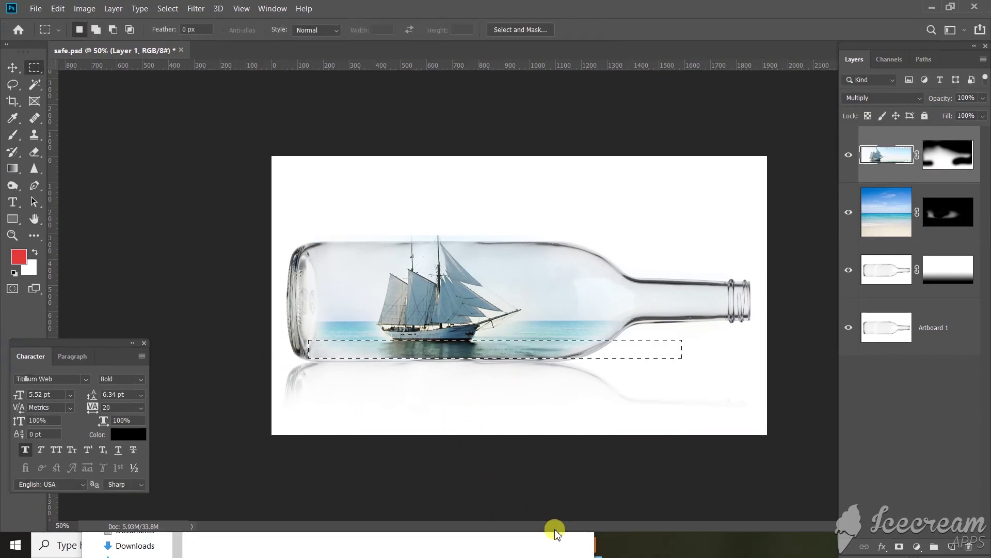
pyautogui.press('v')
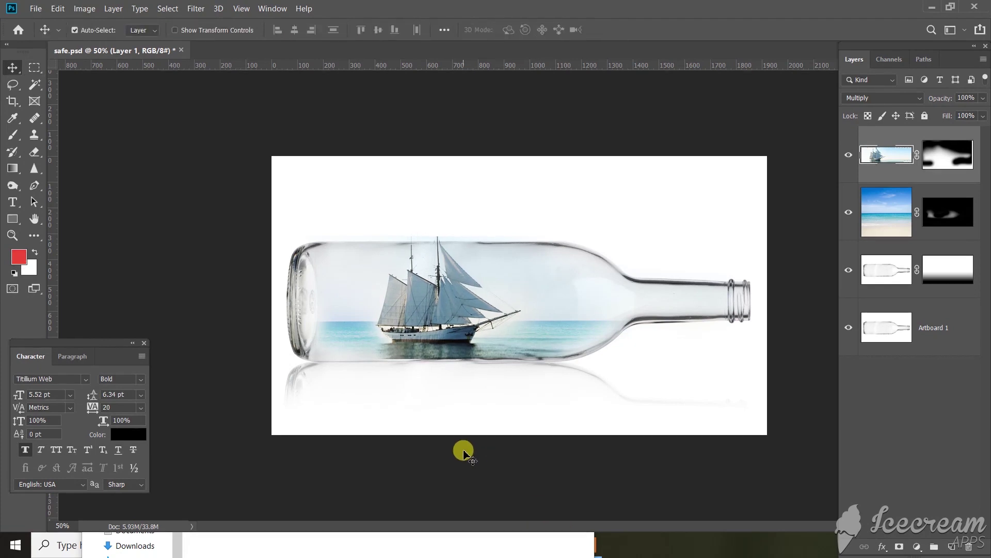
# Step: Trim the ship layer's overflow above the bottle's upper edge using a rectangular selection of the area over the bottle
pyautogui.click(848, 156)
pyautogui.click(847, 157)
pyautogui.press('m')
pyautogui.moveTo(272, 156); pyautogui.dragTo(641, 241)
pyautogui.click(642, 243)
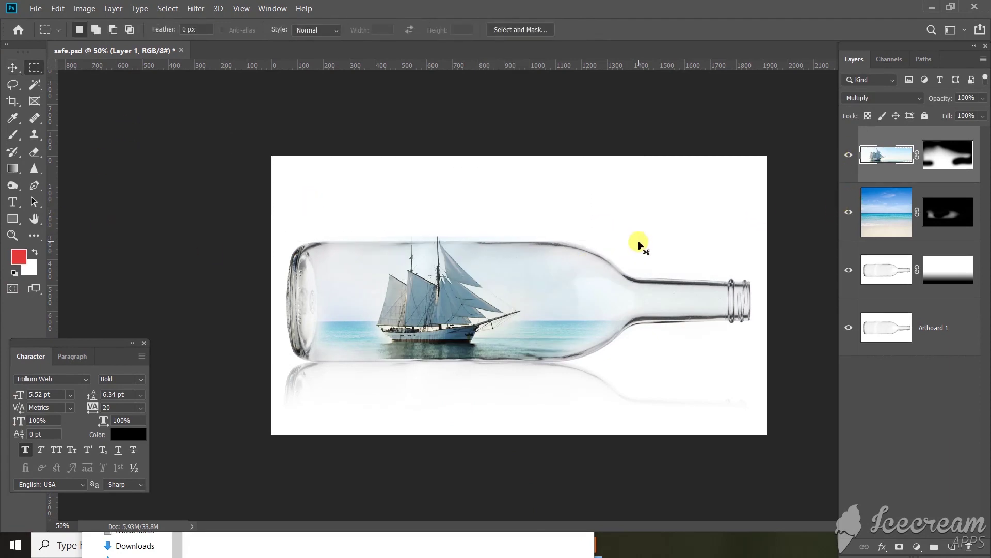
# Step: Stamp all visible layers into a new top layer and darken it with Levels, setting the midtones to 0.52
pyautogui.hotkey('ctrl', 'alt', 'shift', 'e')
pyautogui.press('v')
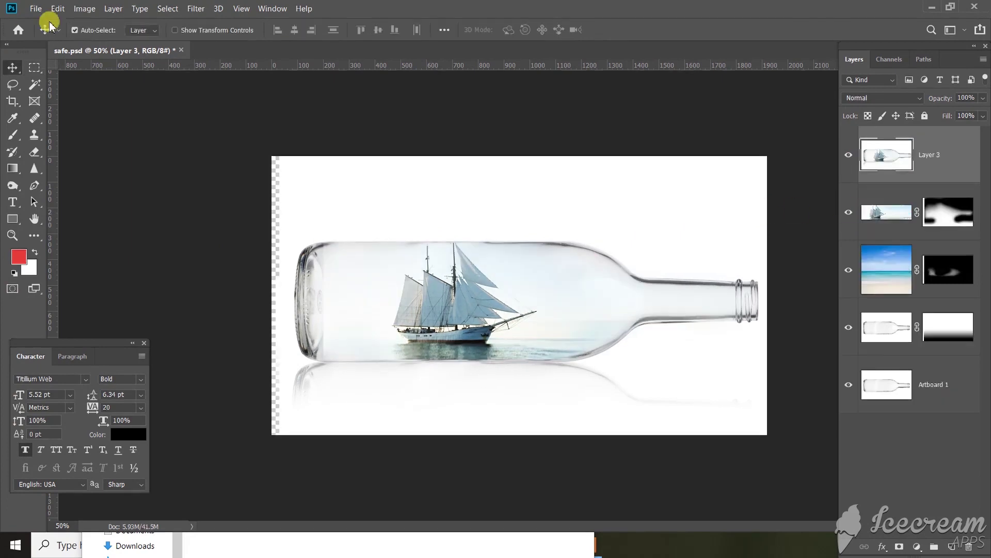
pyautogui.click(85, 9)
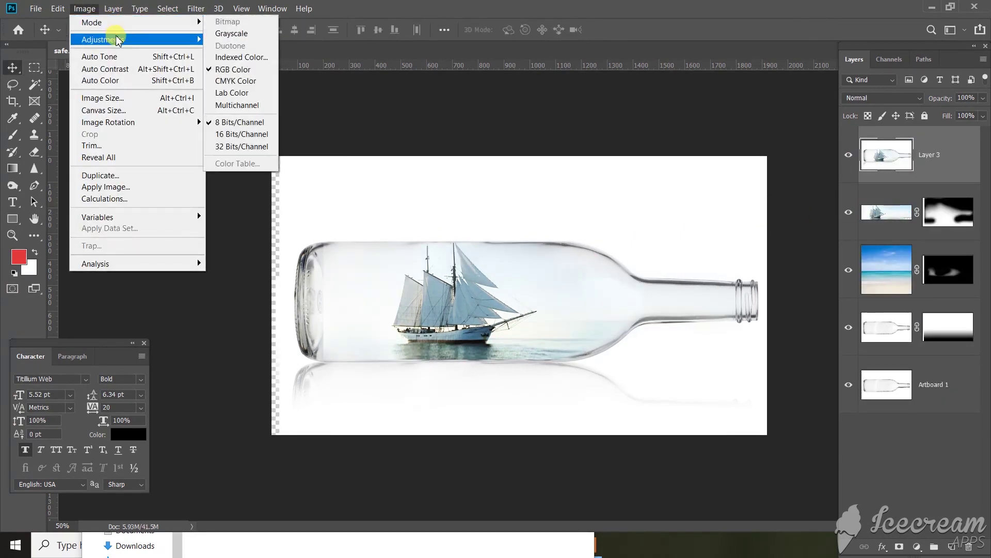
pyautogui.moveTo(113, 39)
pyautogui.click(253, 51)
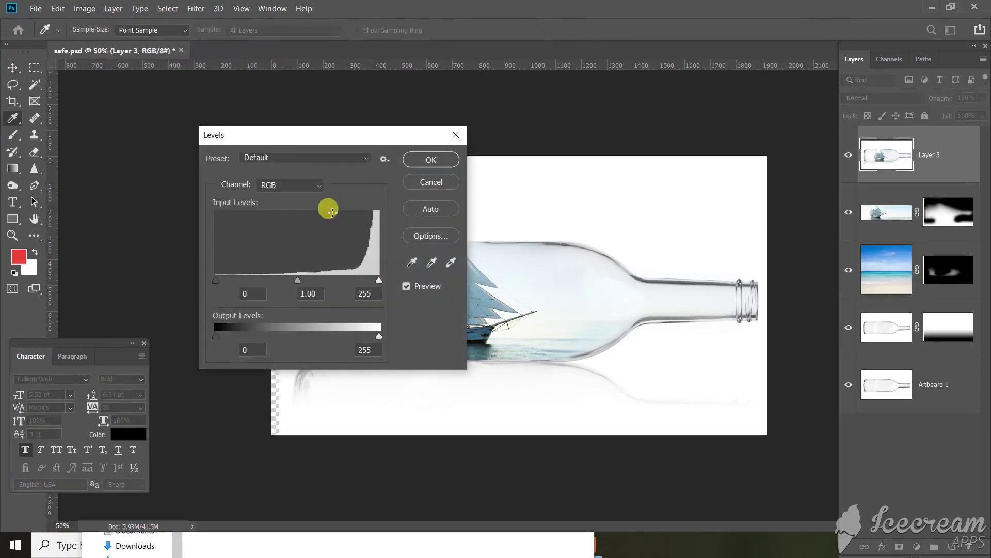
pyautogui.moveTo(346, 135); pyautogui.dragTo(221, 96)
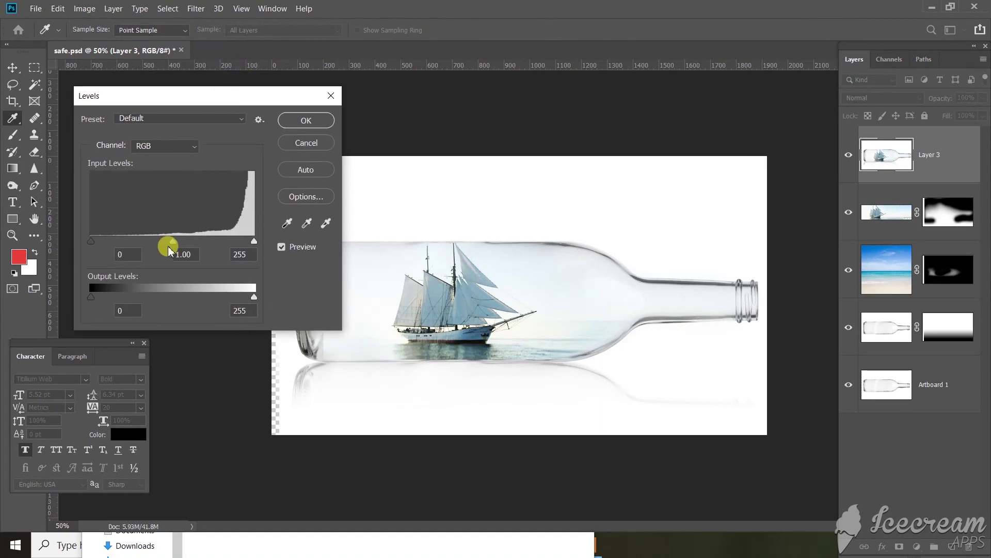
pyautogui.moveTo(180, 248); pyautogui.dragTo(205, 243)
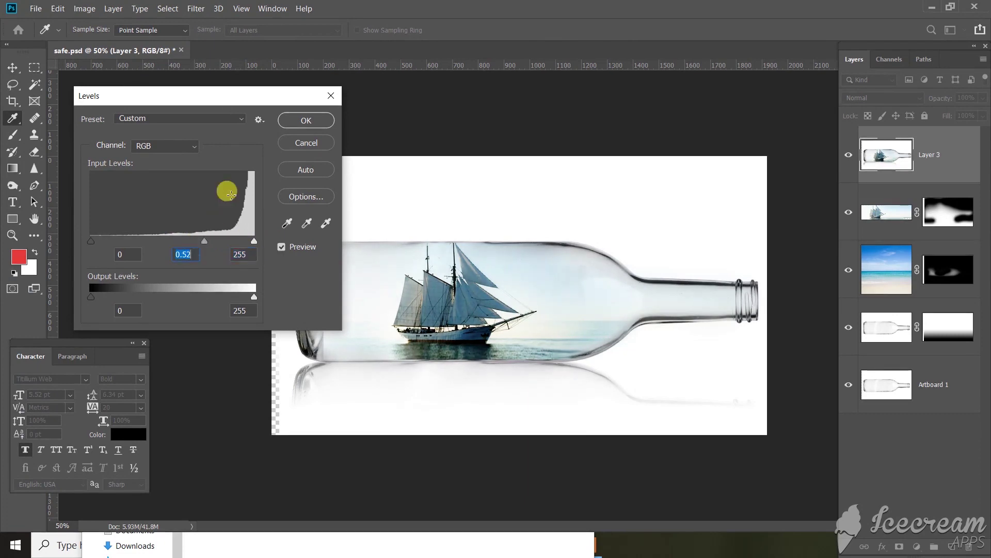
pyautogui.click(305, 124)
# Step: Save a JPEG copy named bottle&Ship to the Desktop with quality 12 and the Progressive format option
pyautogui.click(925, 383)
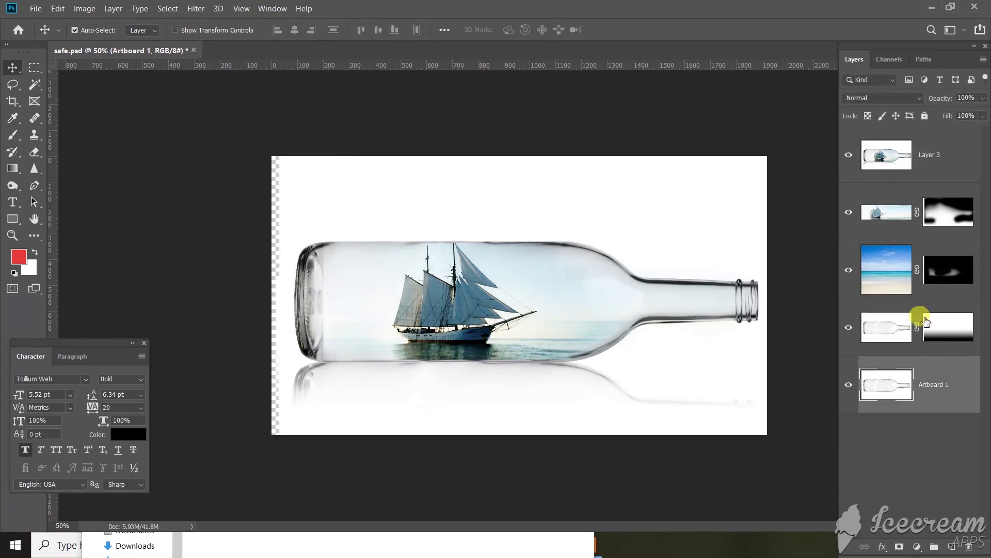
pyautogui.hotkey('ctrl', 'shift', 's')
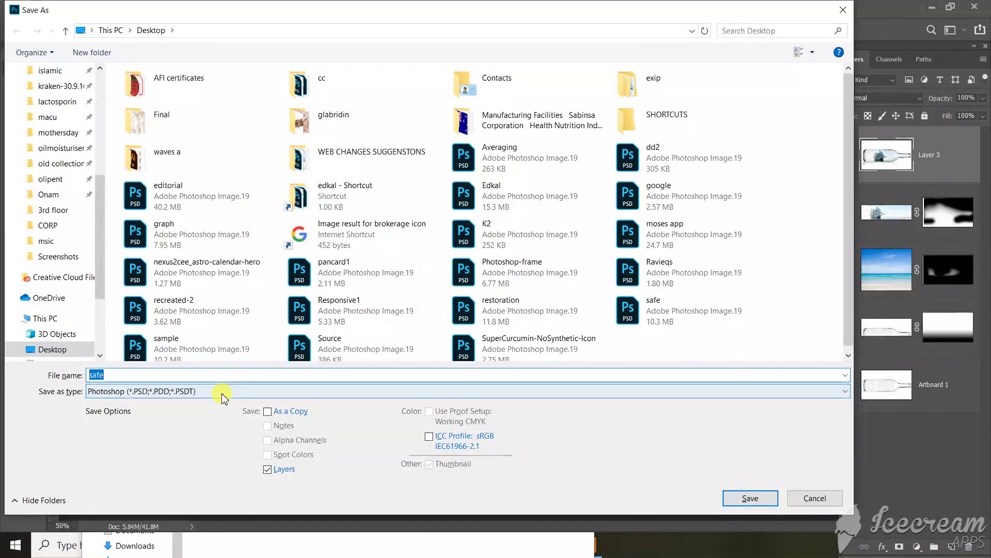
pyautogui.click(222, 393)
pyautogui.click(111, 254)
pyautogui.click(126, 376)
pyautogui.write('bottl')
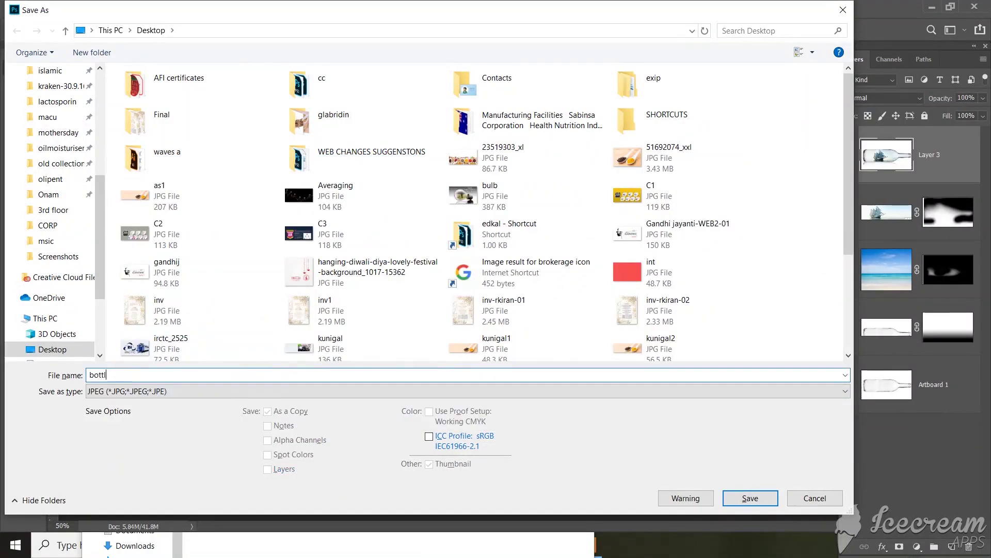
pyautogui.write('e&Ship')
pyautogui.press('Return')
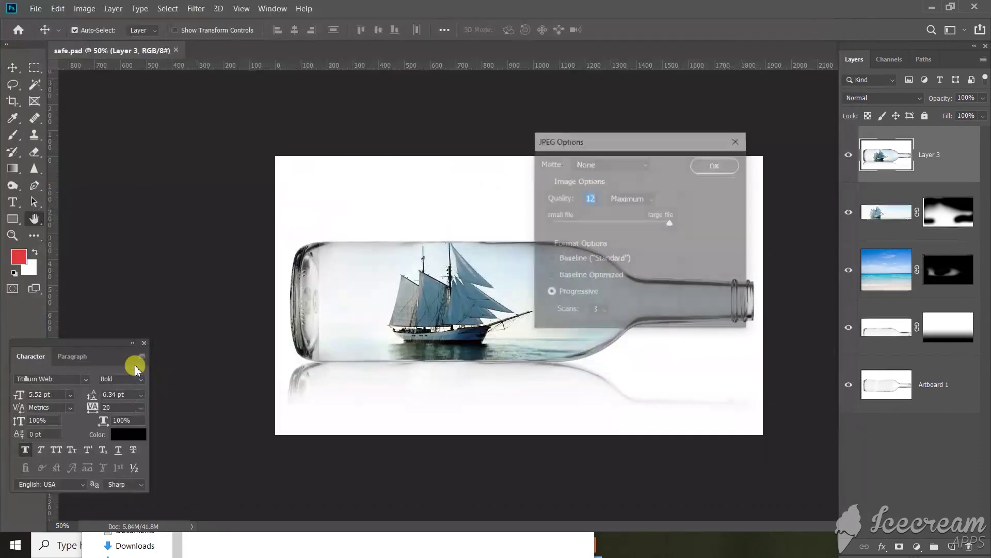
pyautogui.press('Return')
# Step: Examine the finished composite without the panels, looking closely at the ship, the bottle and the reflection beneath the neck
pyautogui.press('Tab')
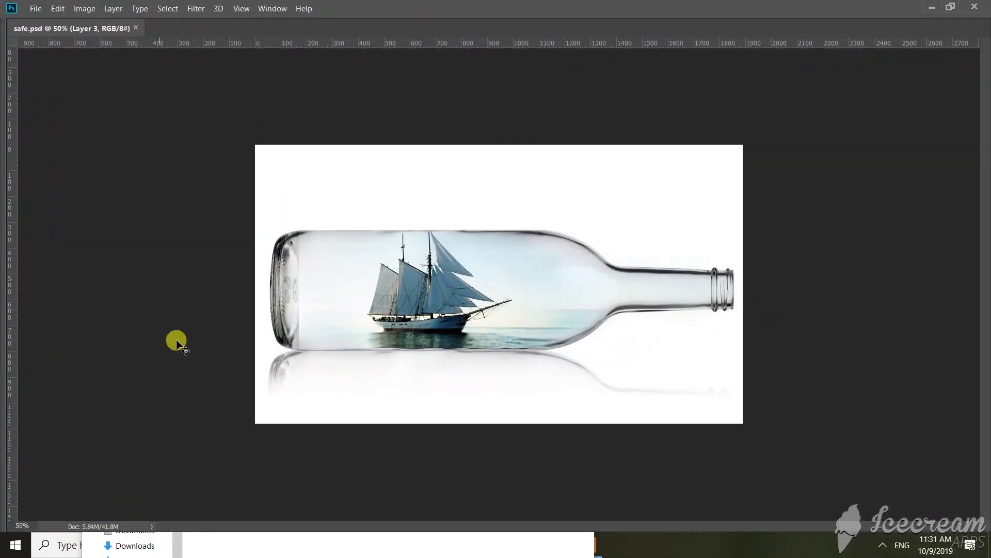
pyautogui.hotkey('ctrl', '-')
pyautogui.hotkey('ctrl', '-')
pyautogui.hotkey('ctrl', '-')
pyautogui.hotkey('ctrl', '-')
pyautogui.click(495, 302)
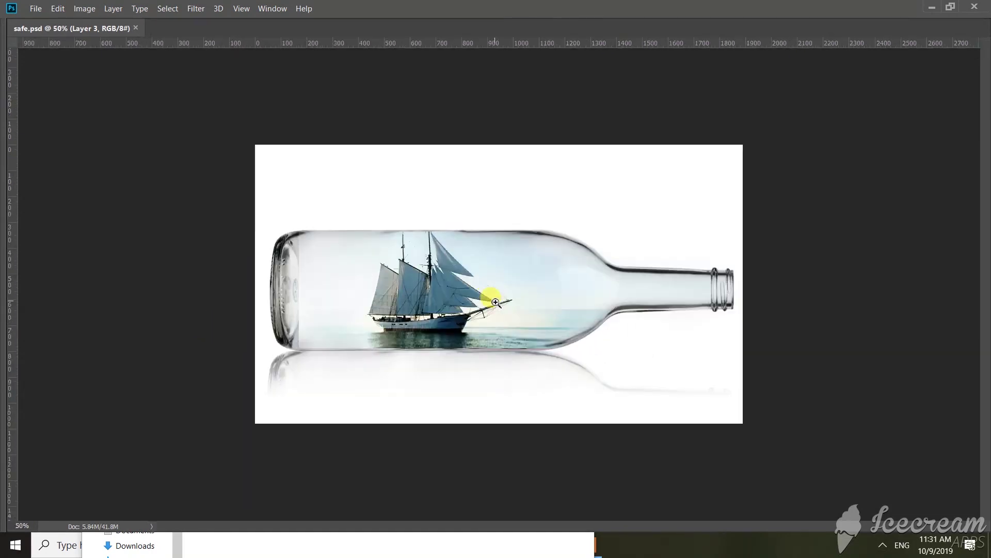
pyautogui.click(496, 302)
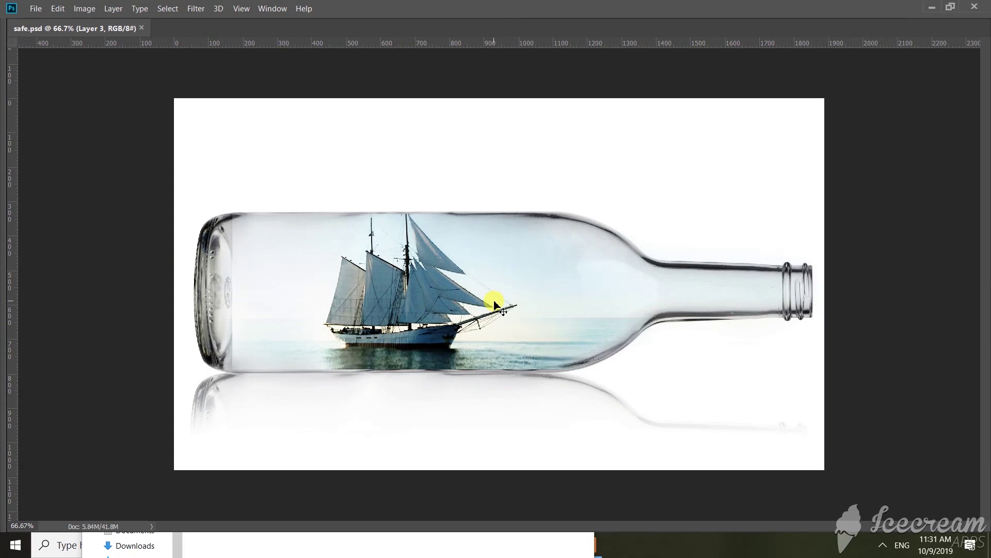
pyautogui.click(495, 304)
pyautogui.moveTo(459, 290); pyautogui.dragTo(429, 258)
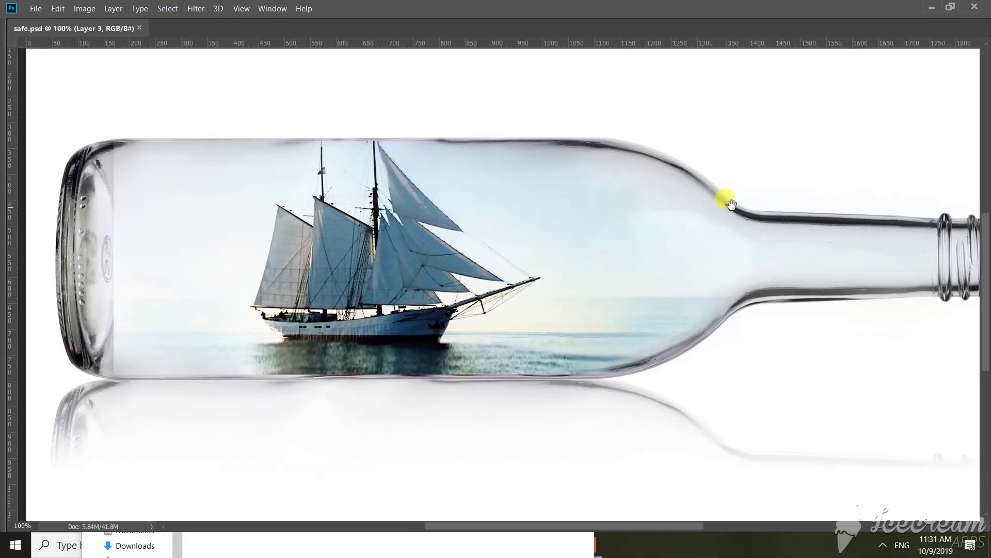
pyautogui.hotkey('ctrl', '-')
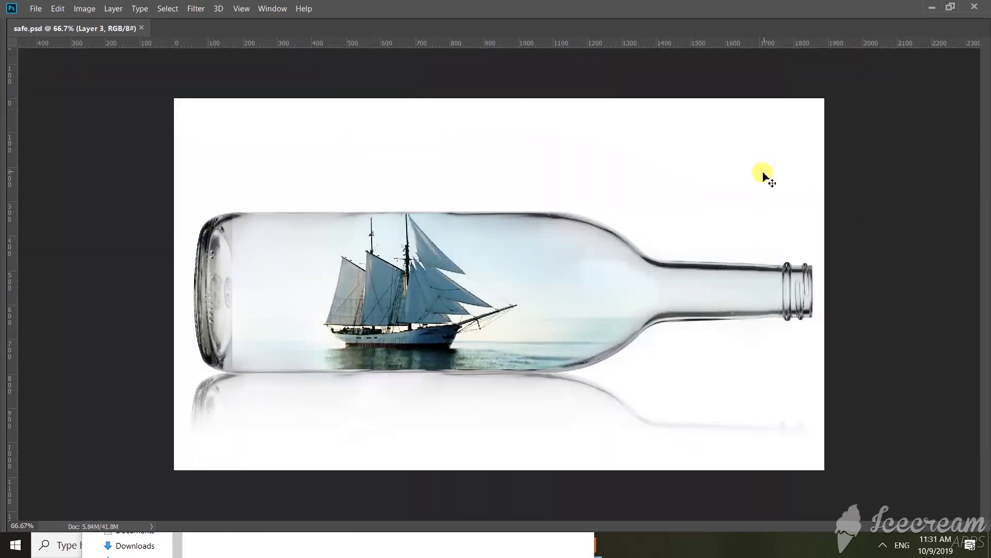
pyautogui.moveTo(631, 413); pyautogui.dragTo(985, 488)
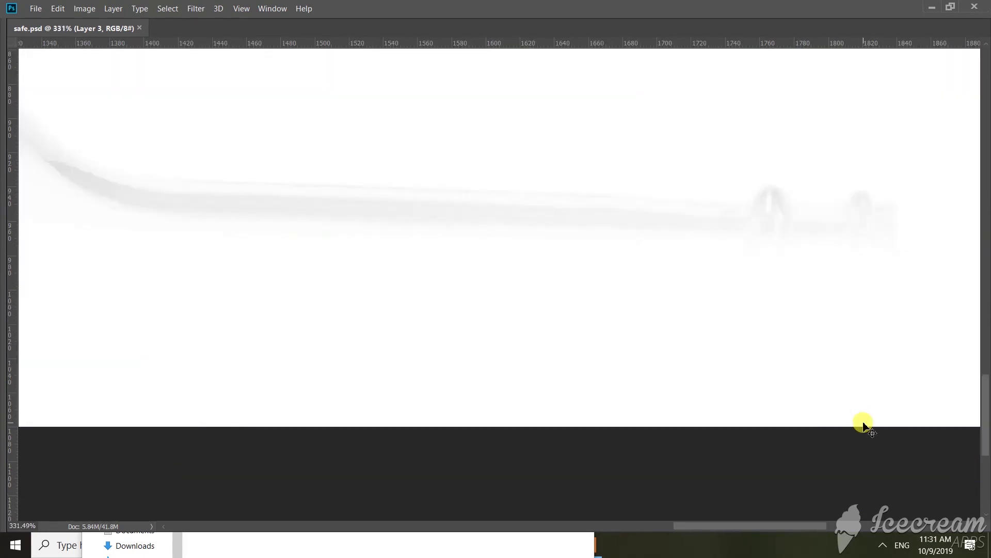
pyautogui.hotkey('ctrl', '0')
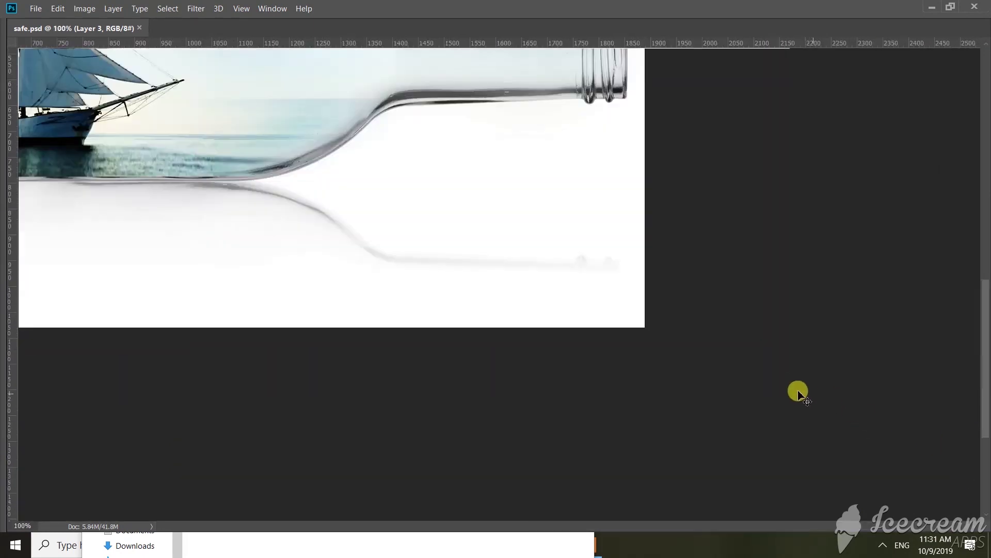